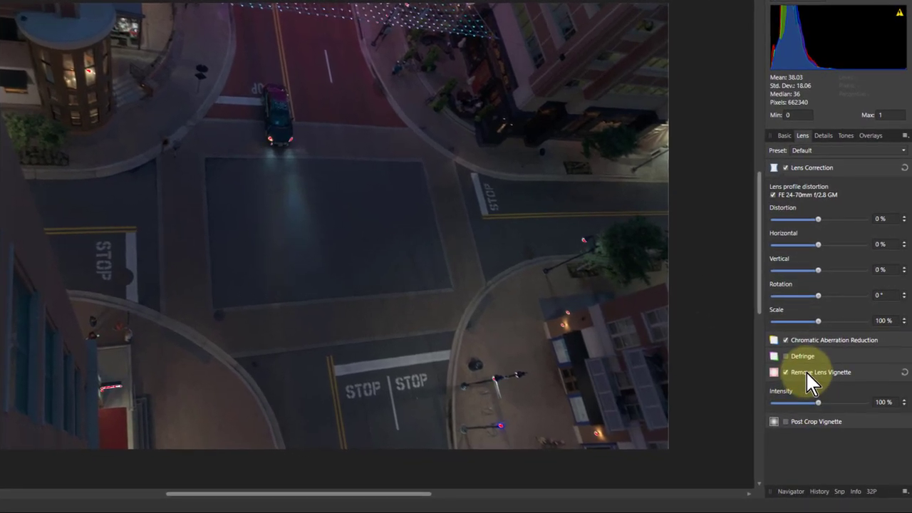
In the Basic panel, enable Shadows & Highlights and lower Highlights to -96 %.
click(784, 135)
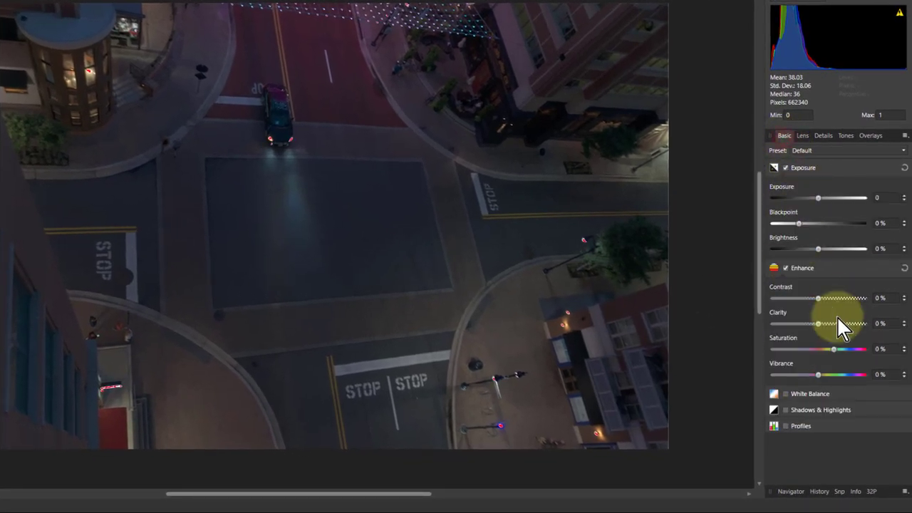
click(786, 410)
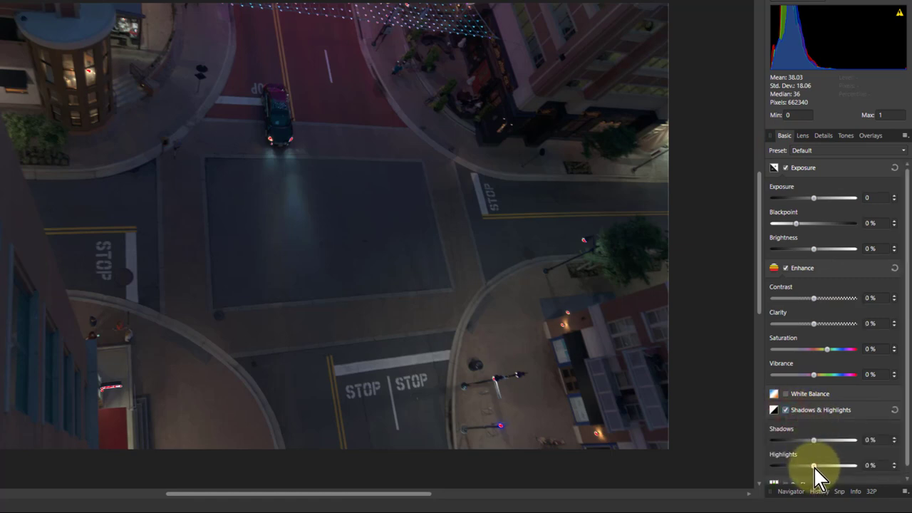
drag(815, 467, 782, 466)
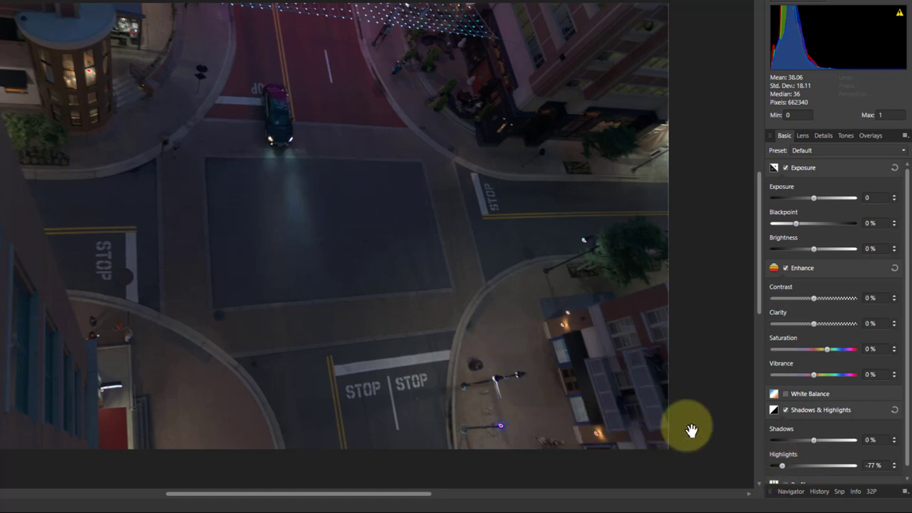
drag(783, 467, 774, 467)
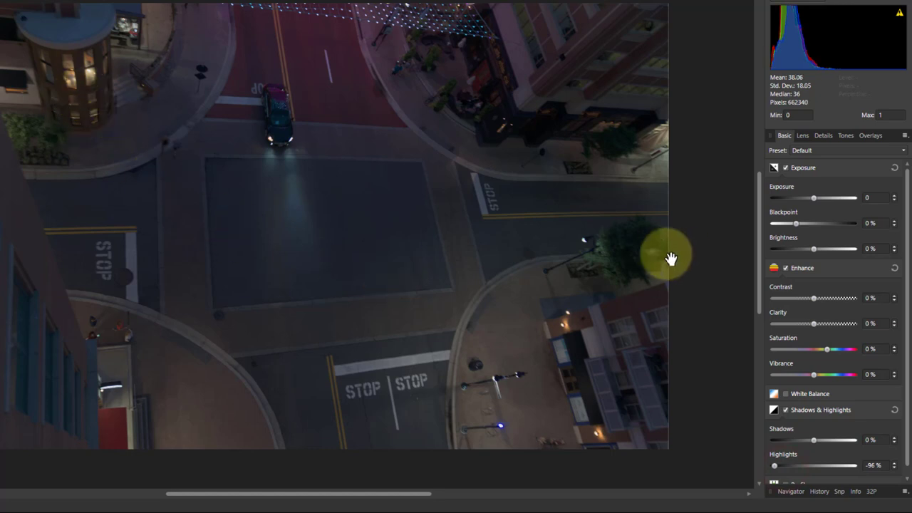
mouse_move(830, 49)
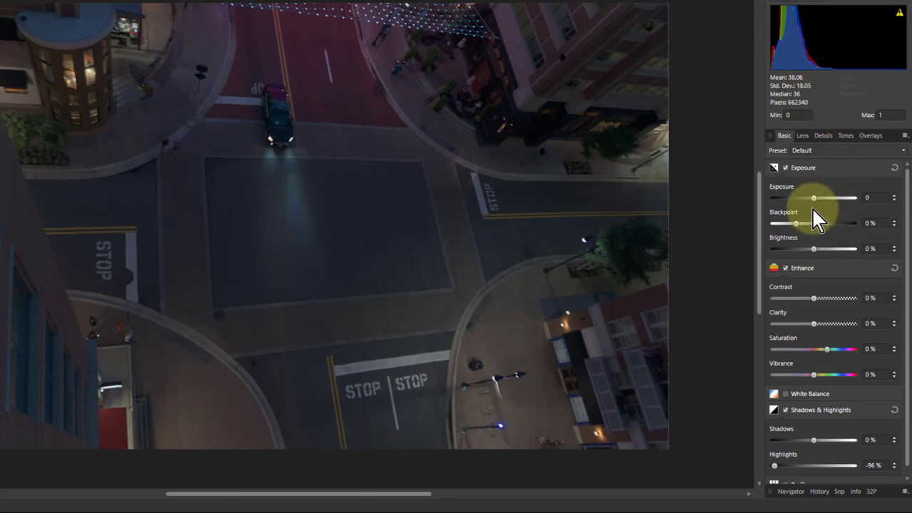
Raise Exposure to 0.782 and lift Blackpoint and Brightness to 4 %.
drag(814, 199, 806, 225)
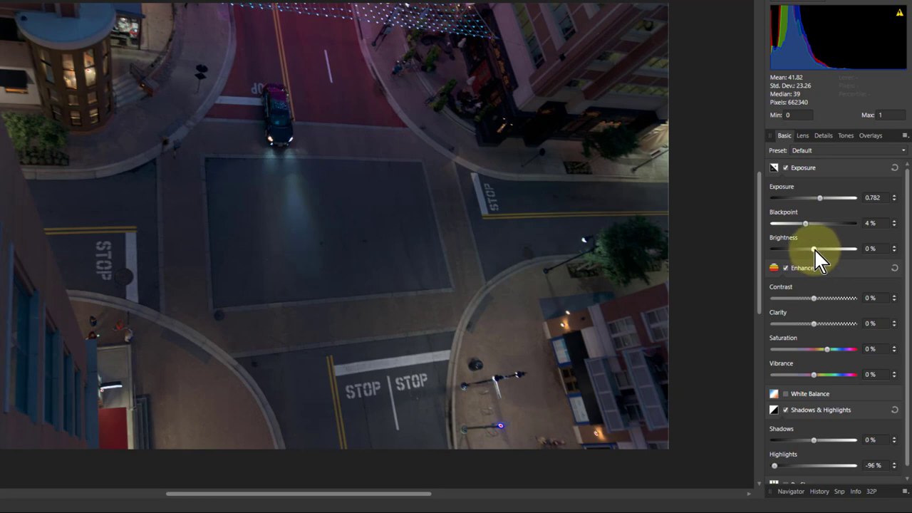
mouse_move(816, 249)
mouse_down()
mouse_move(839, 249)
mouse_move(821, 251)
mouse_up()
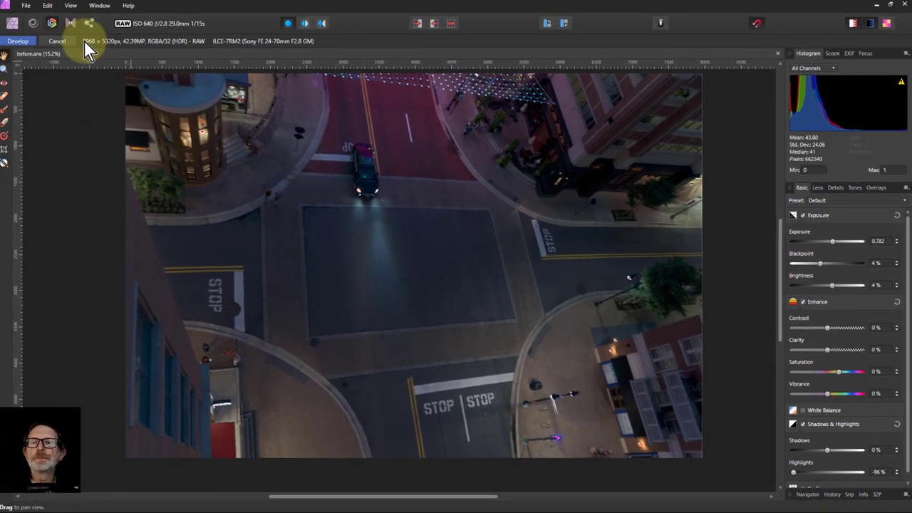
Develop the raw file into a pixel layer and select the Perspective tool.
click(24, 44)
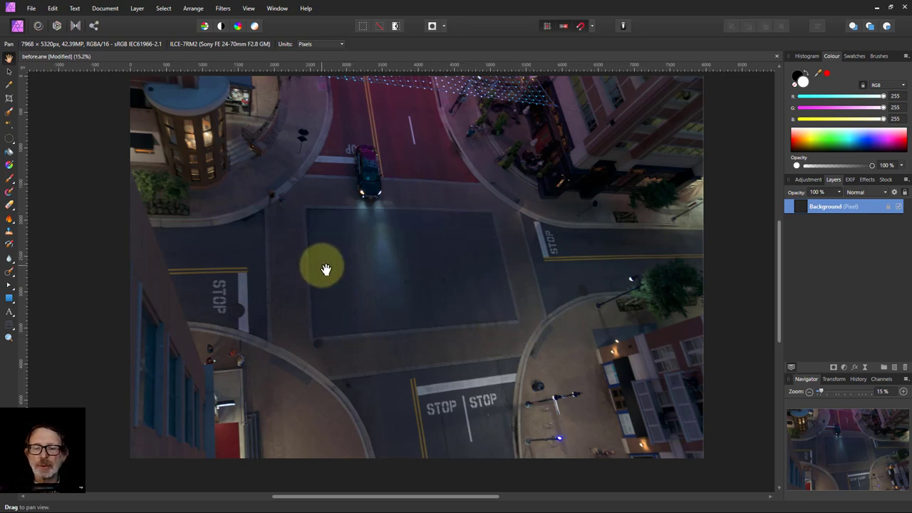
click(10, 326)
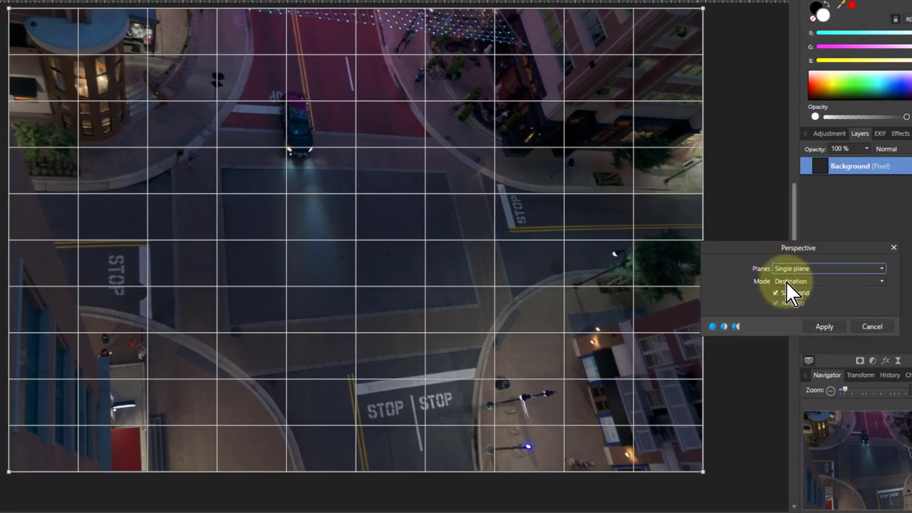
Switch Perspective Mode to Source and drag the four grid corners onto the central dark square.
click(788, 282)
click(791, 302)
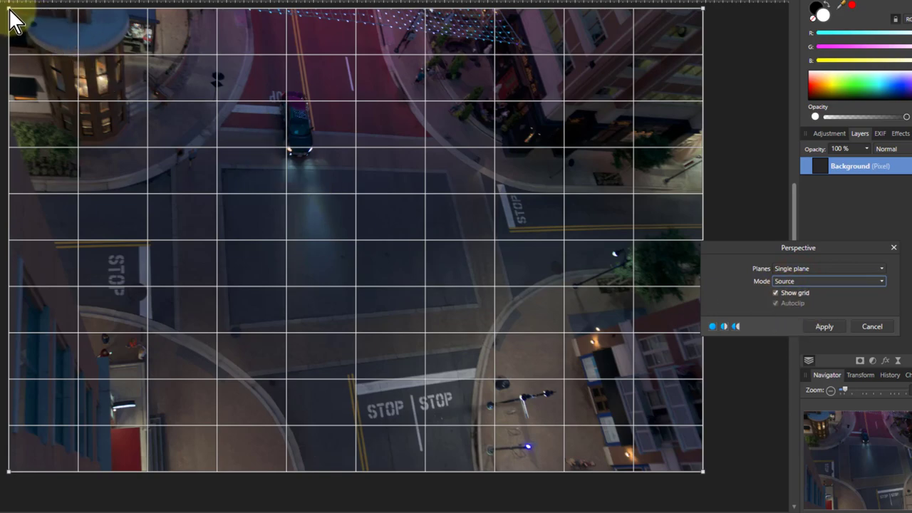
drag(32, 20, 223, 170)
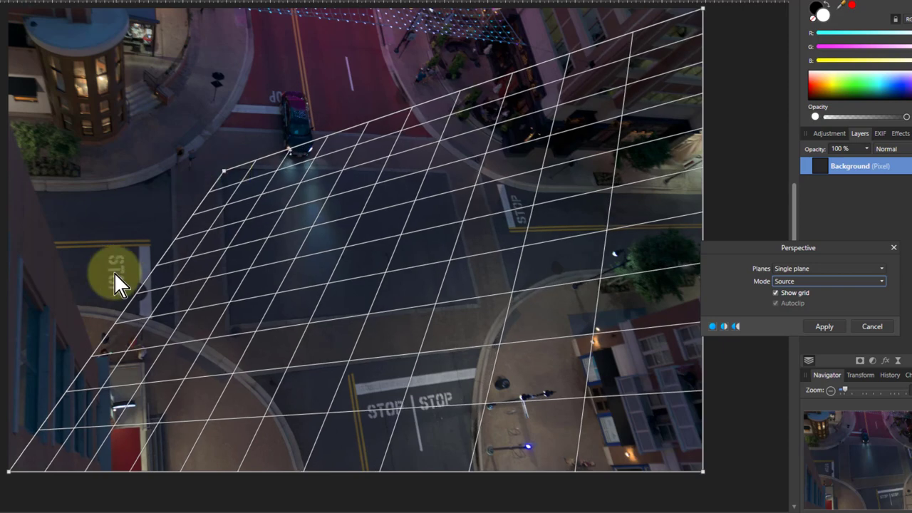
drag(8, 471, 236, 323)
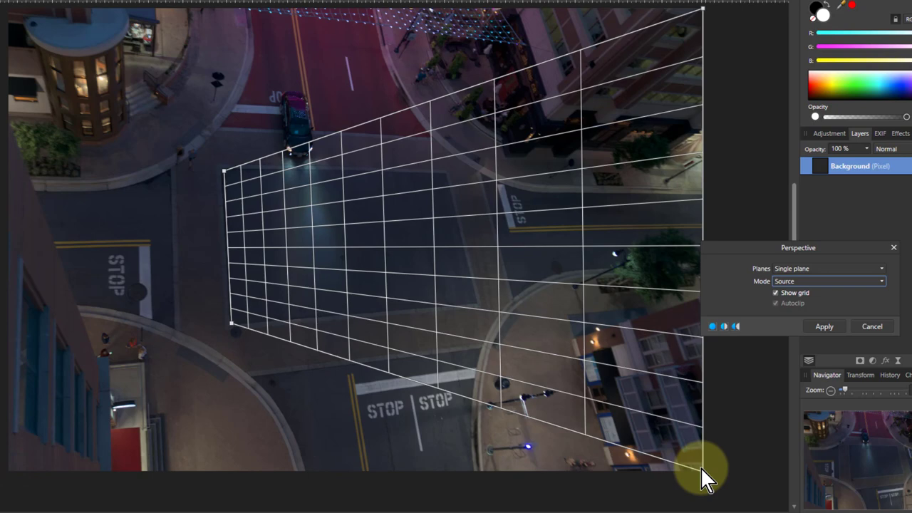
drag(703, 471, 474, 302)
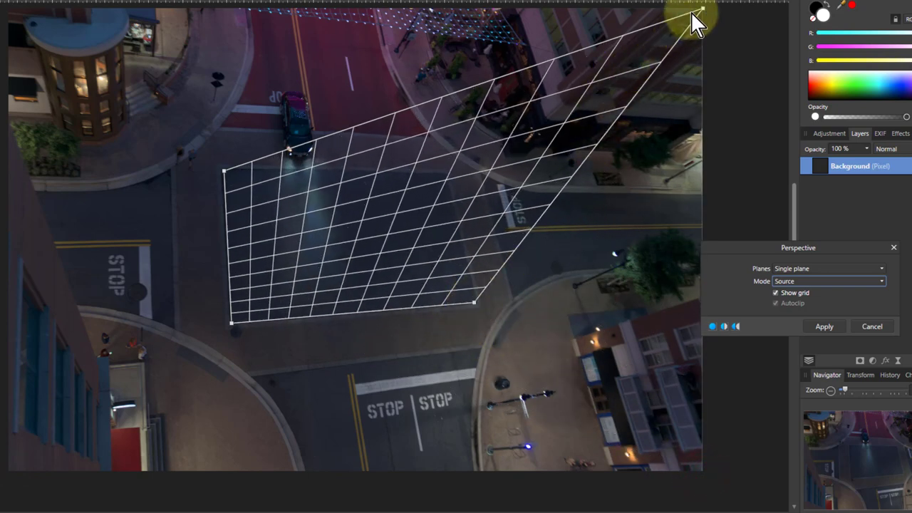
drag(702, 8, 444, 175)
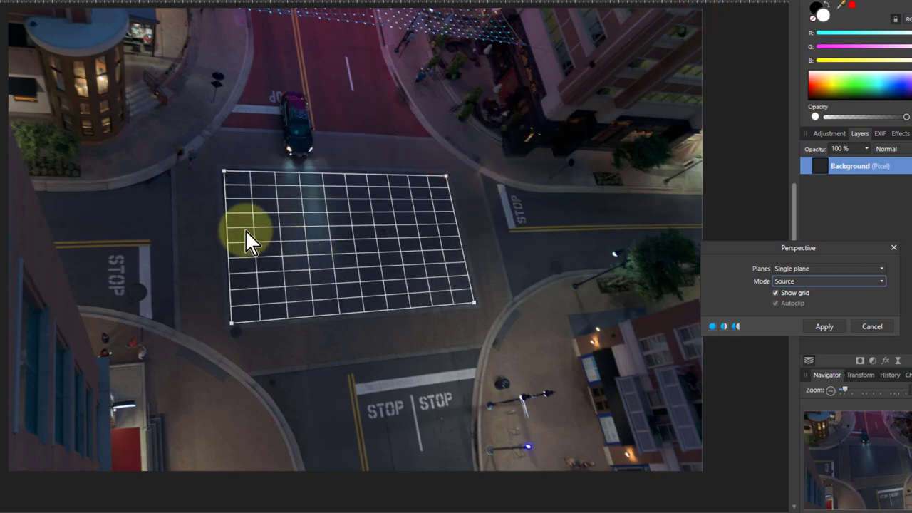
Zoom in and fine-tune all four source grid corners exactly onto the dark square's corners.
scroll(167, 122, up, 5)
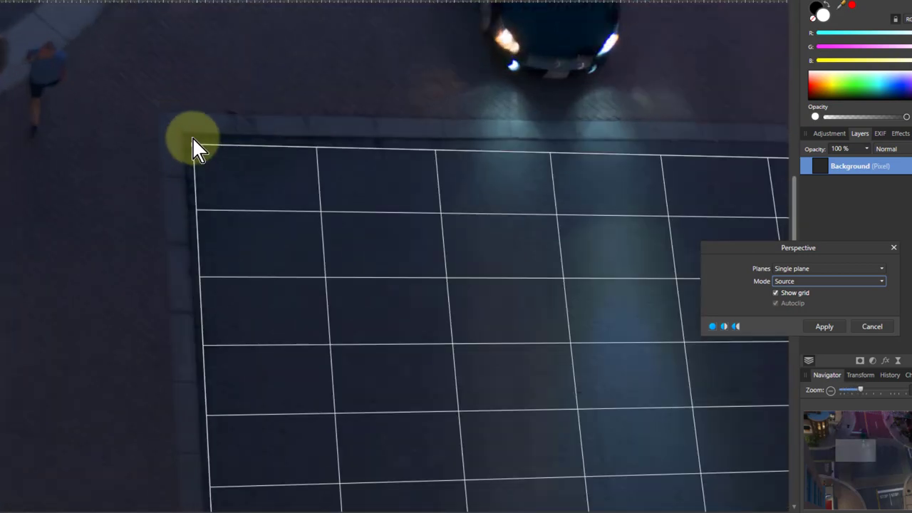
drag(193, 146, 186, 136)
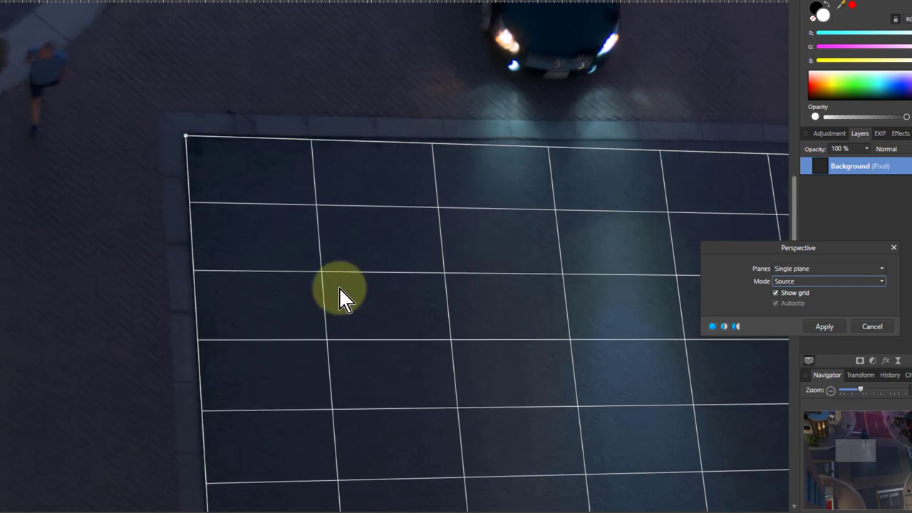
scroll(287, 351, down, 5)
scroll(289, 341, down, 2)
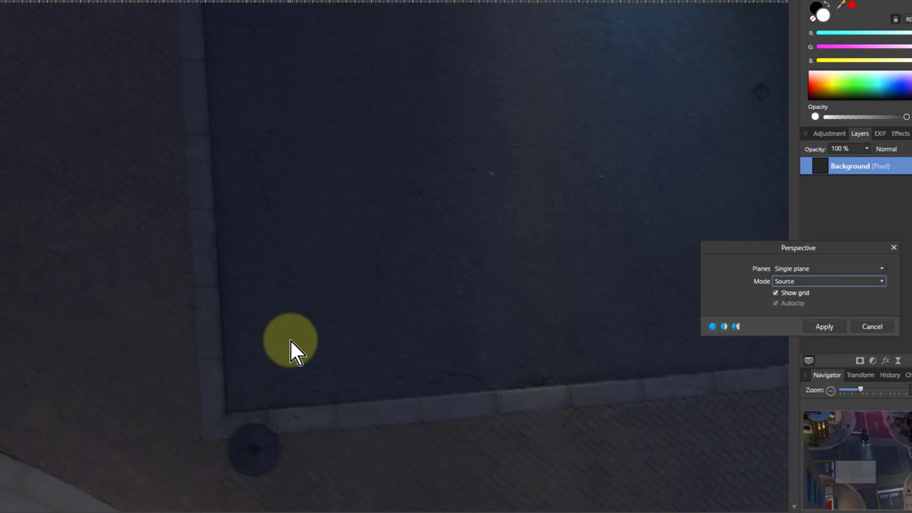
drag(230, 369, 227, 377)
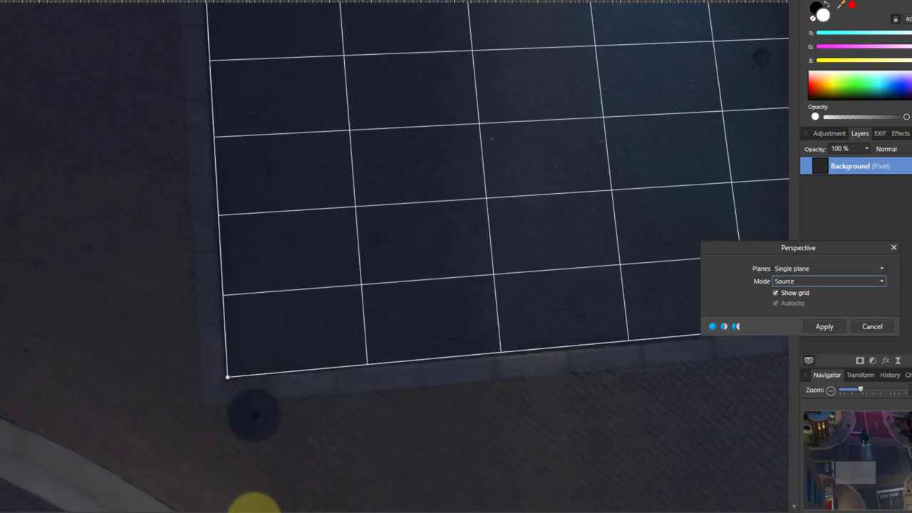
scroll(255, 503, right, 5)
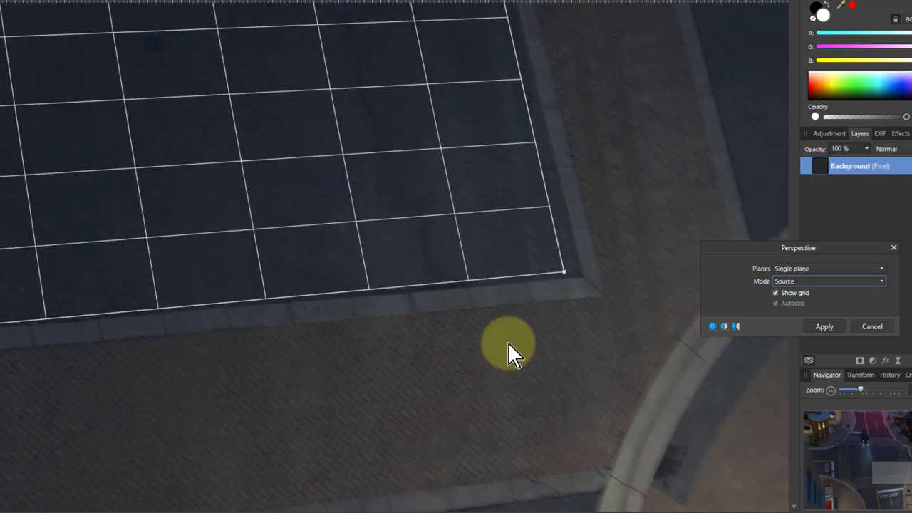
drag(565, 273, 581, 277)
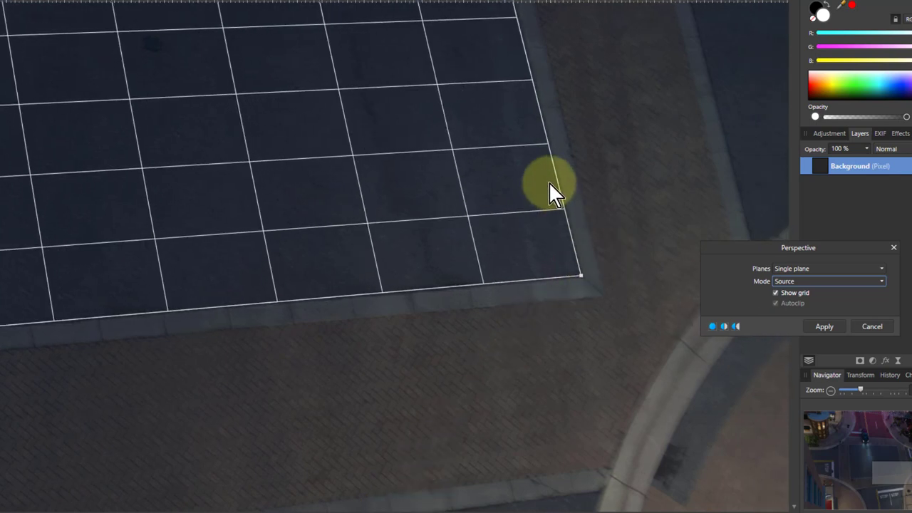
scroll(548, 191, up, 5)
scroll(408, 120, up, 3)
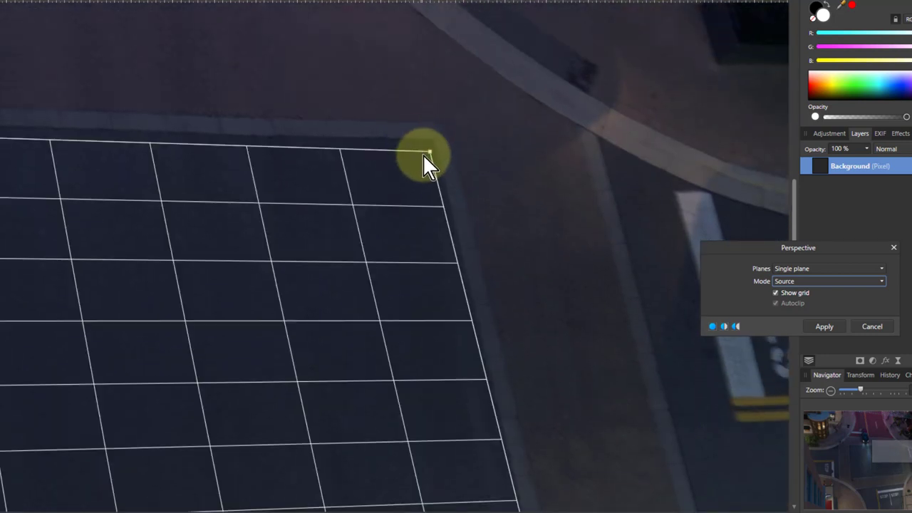
drag(430, 150, 432, 139)
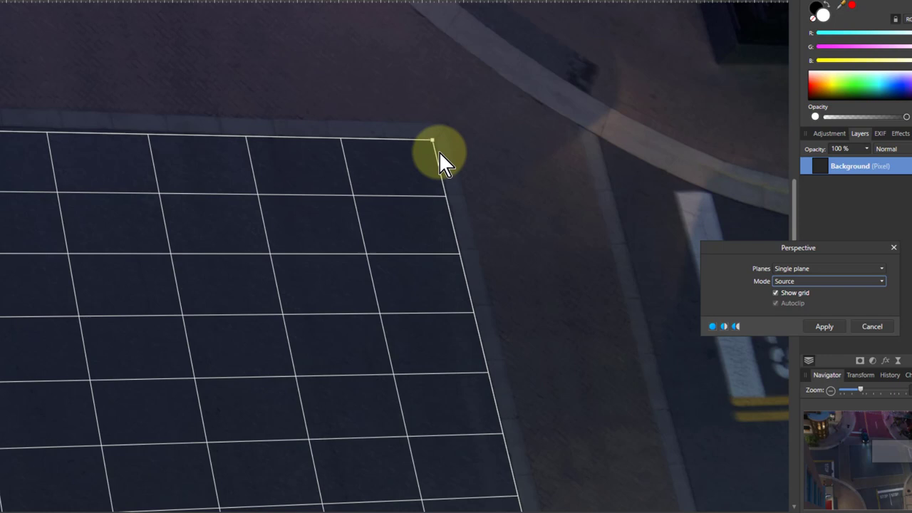
Fit the image to view, set Perspective Mode to Destination and turn on View > Show Grid.
key(ctrl+0)
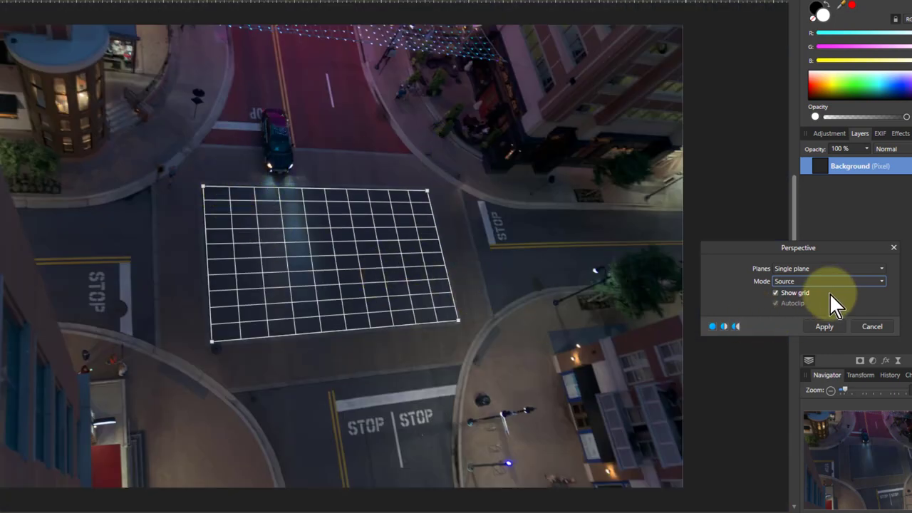
click(805, 282)
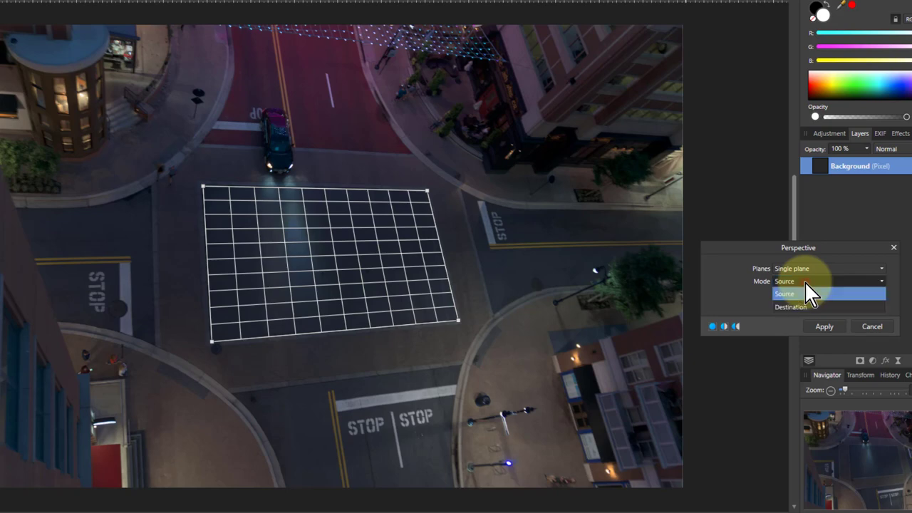
click(791, 306)
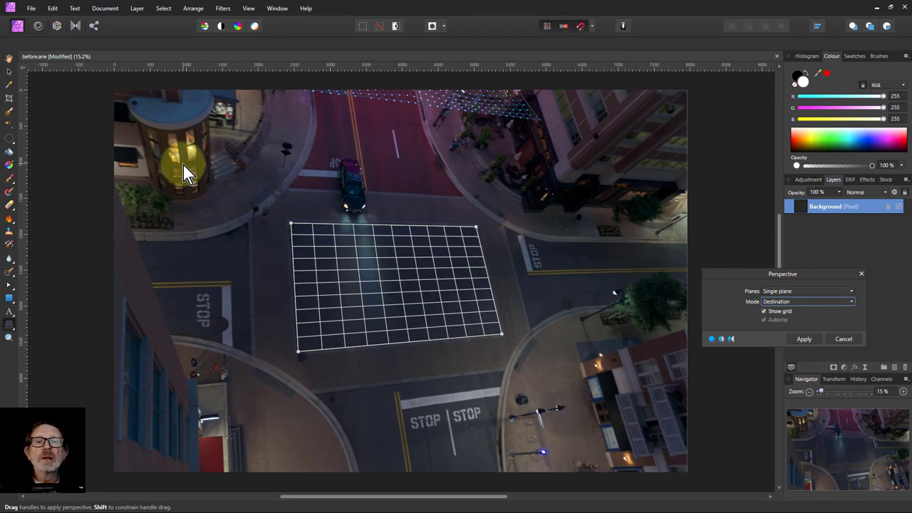
click(246, 10)
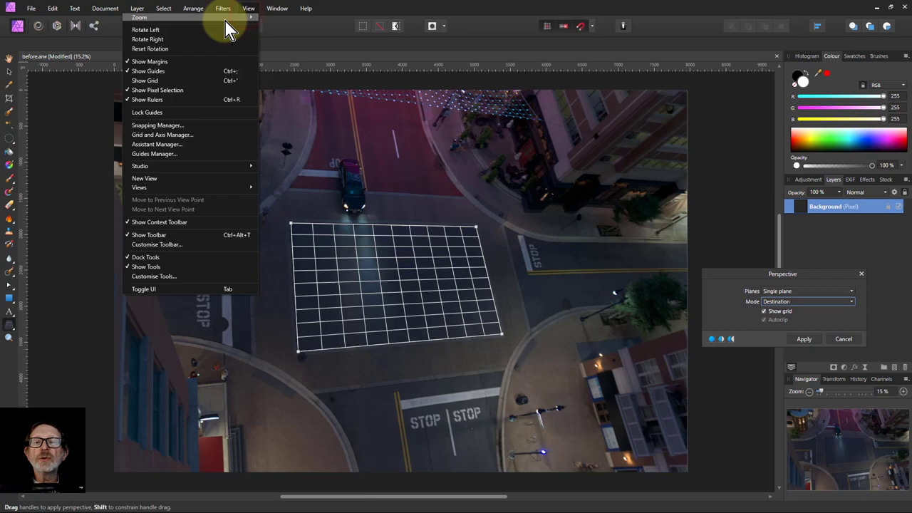
click(161, 80)
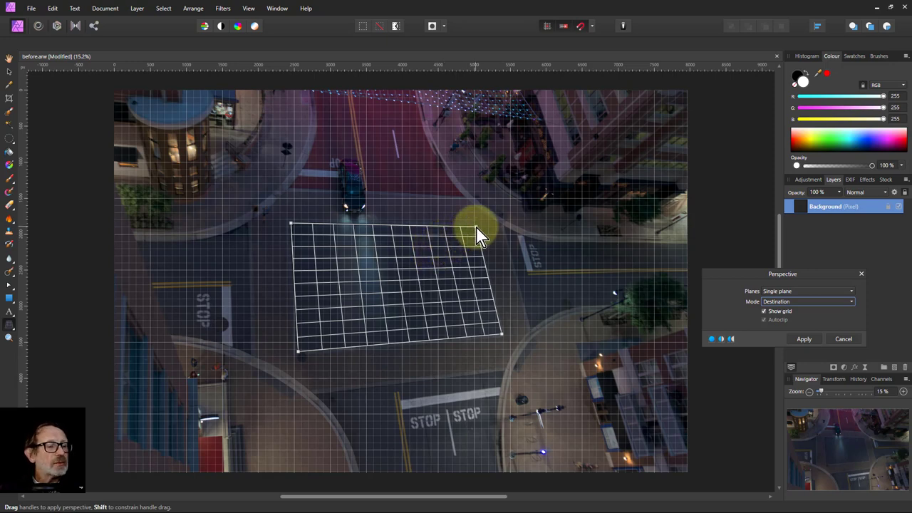
Drag the destination grid corners until the road square becomes a rectangle seen from above.
drag(477, 229, 477, 229)
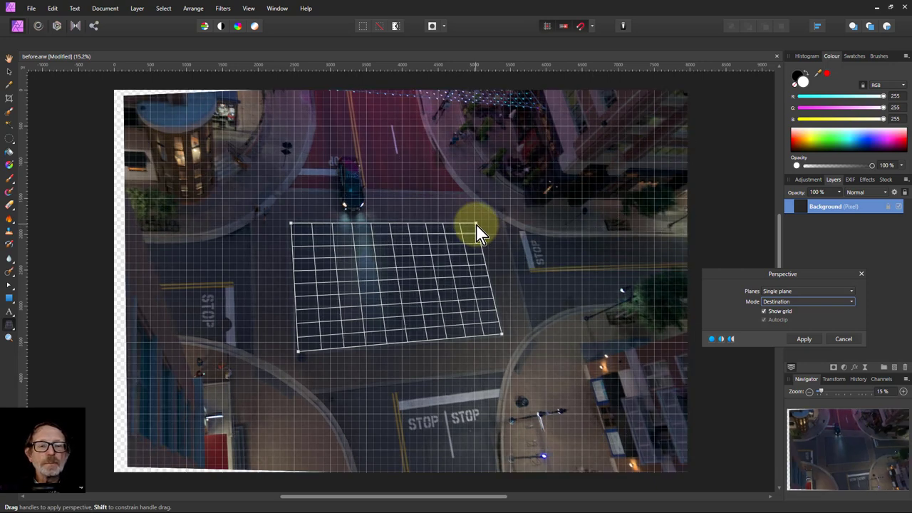
drag(291, 355, 293, 355)
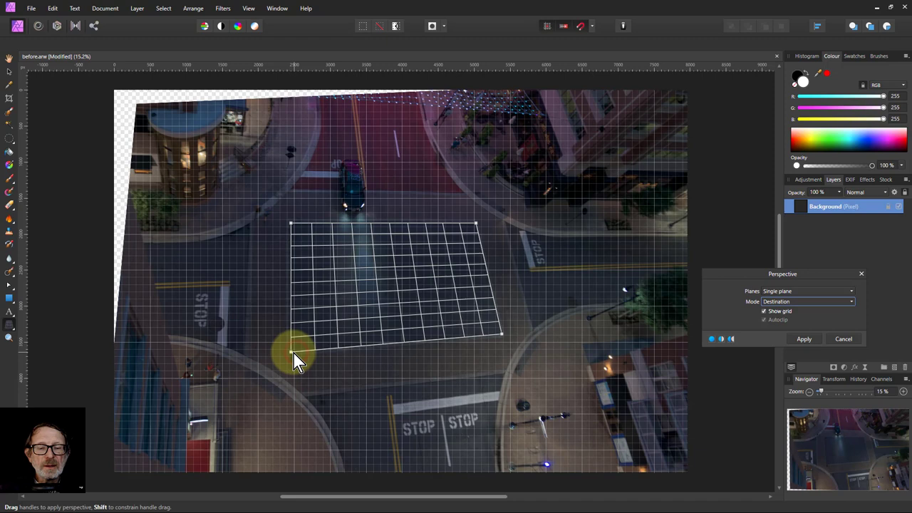
drag(501, 335, 476, 352)
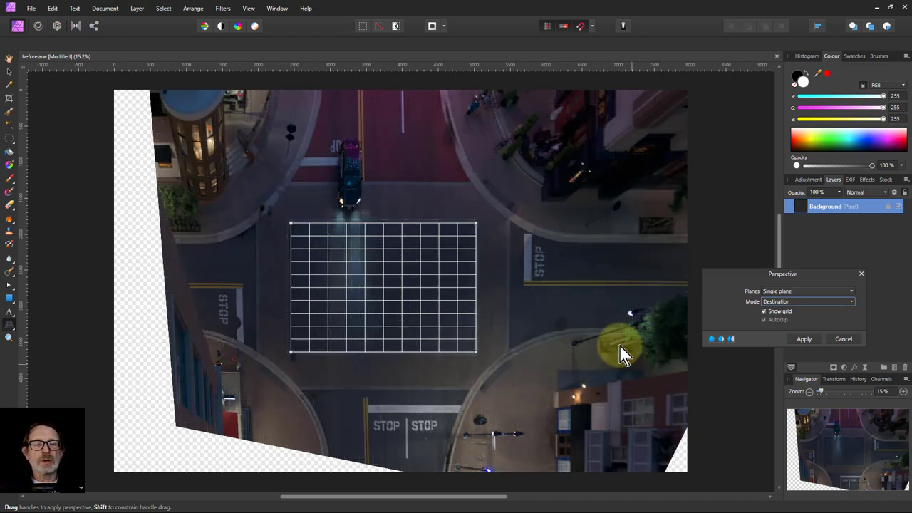
Apply the perspective warp to get the straightened top-down intersection.
click(803, 340)
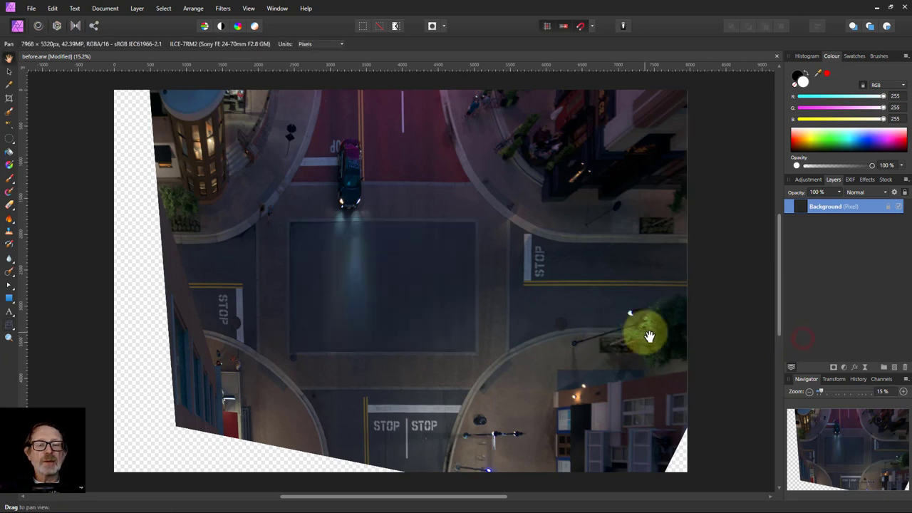
With the Crop Tool, pull the left, top, right and bottom edges in to 5057 × 4666 px.
click(9, 101)
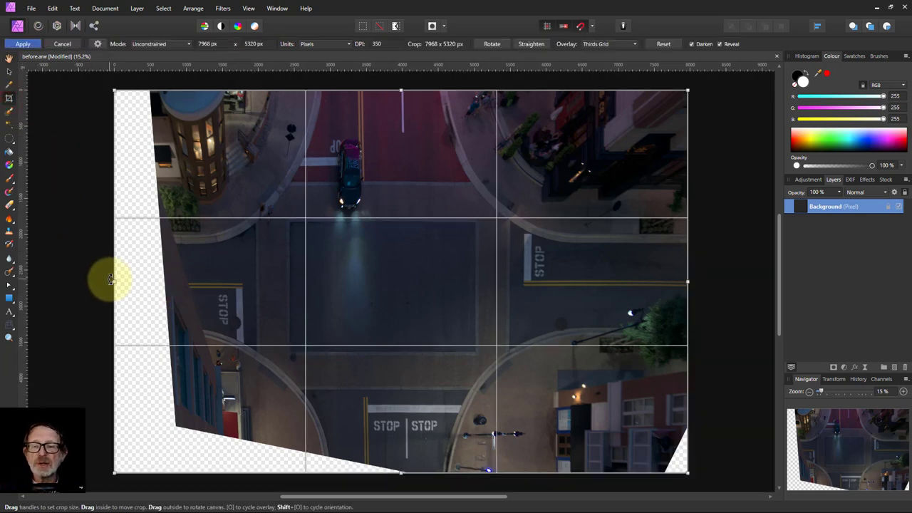
drag(114, 282, 200, 282)
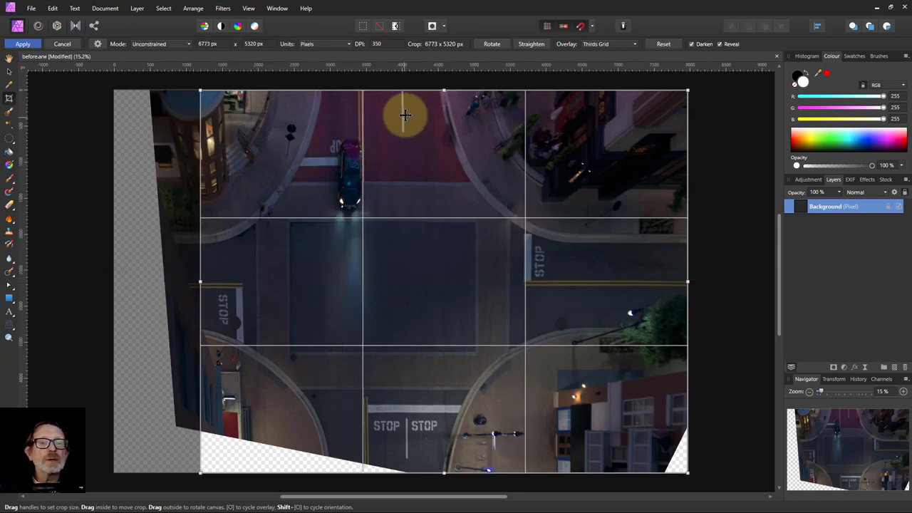
drag(445, 89, 446, 134)
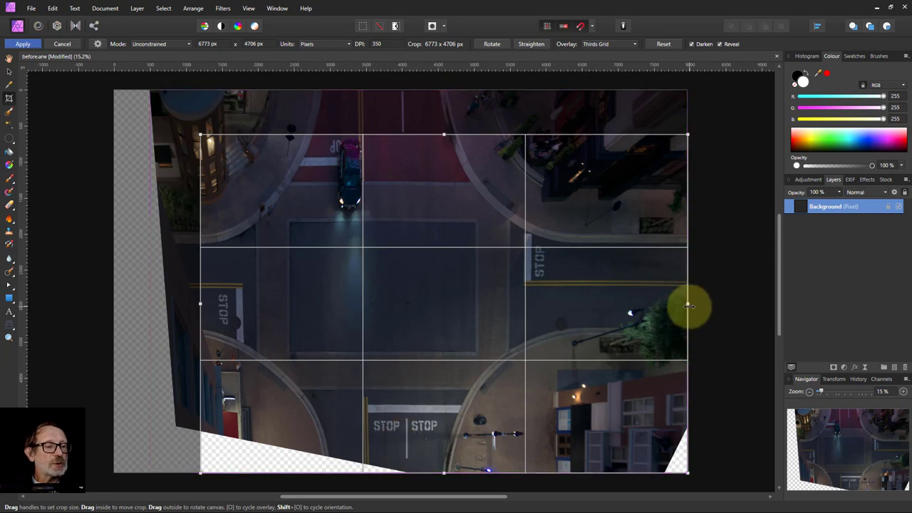
drag(687, 304, 565, 328)
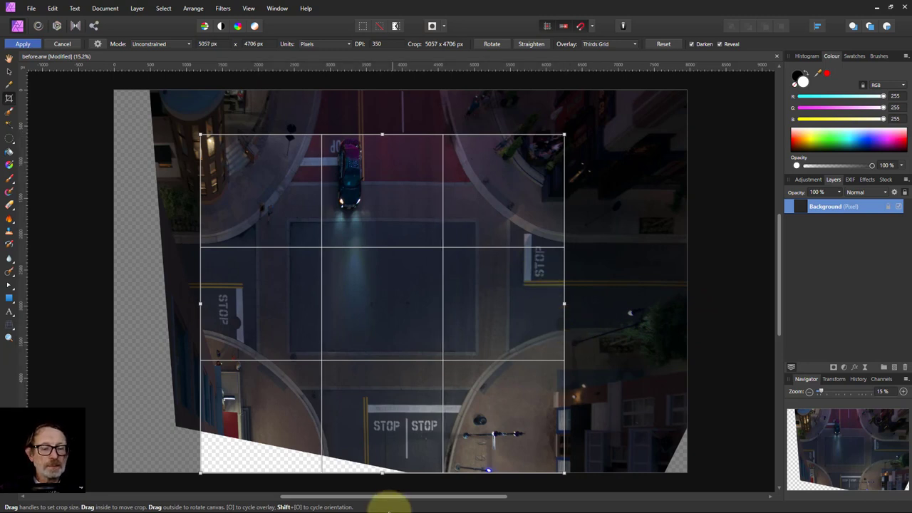
drag(381, 474, 383, 457)
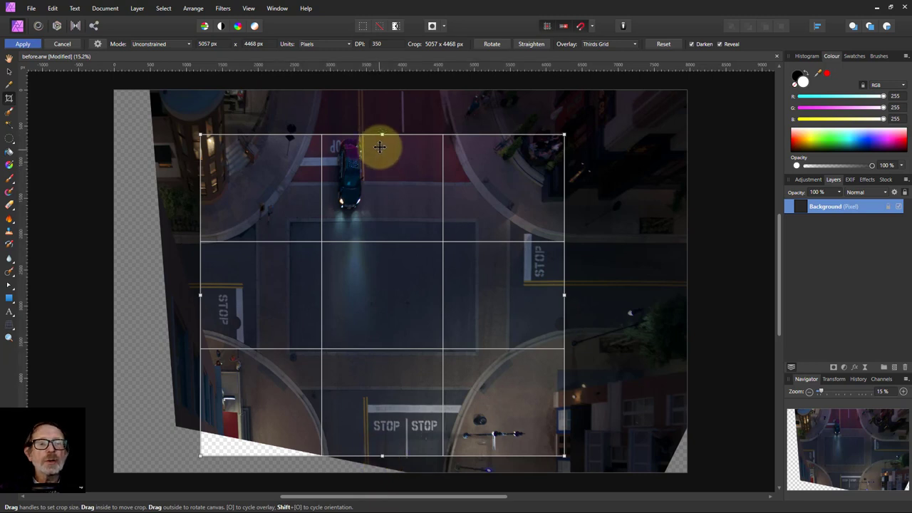
drag(382, 135, 382, 125)
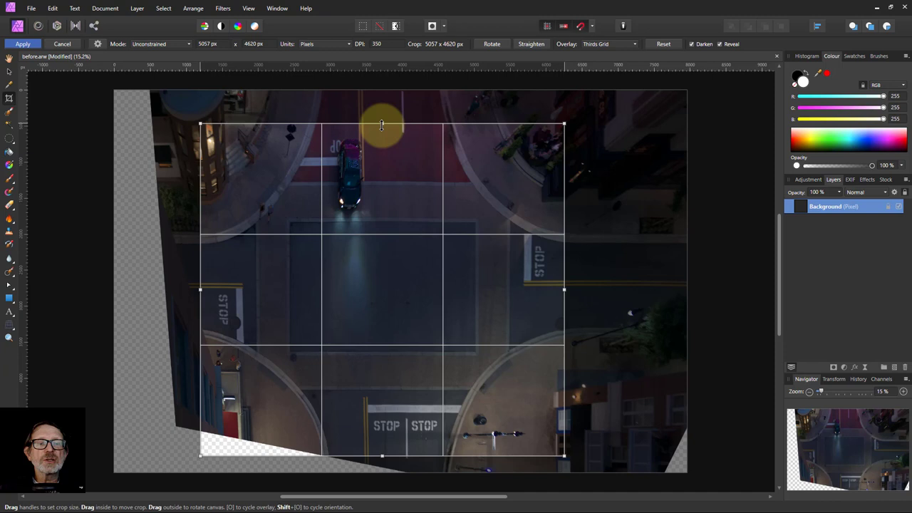
drag(382, 125, 382, 125)
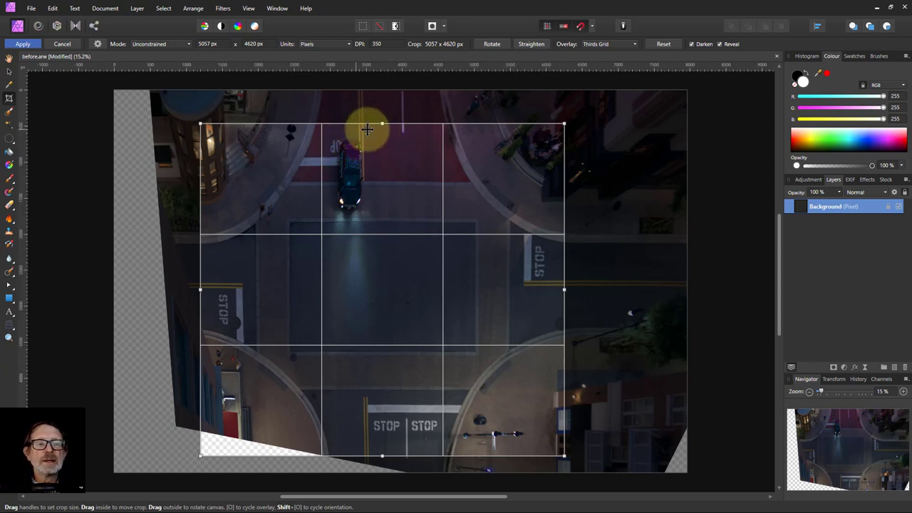
drag(381, 125, 381, 120)
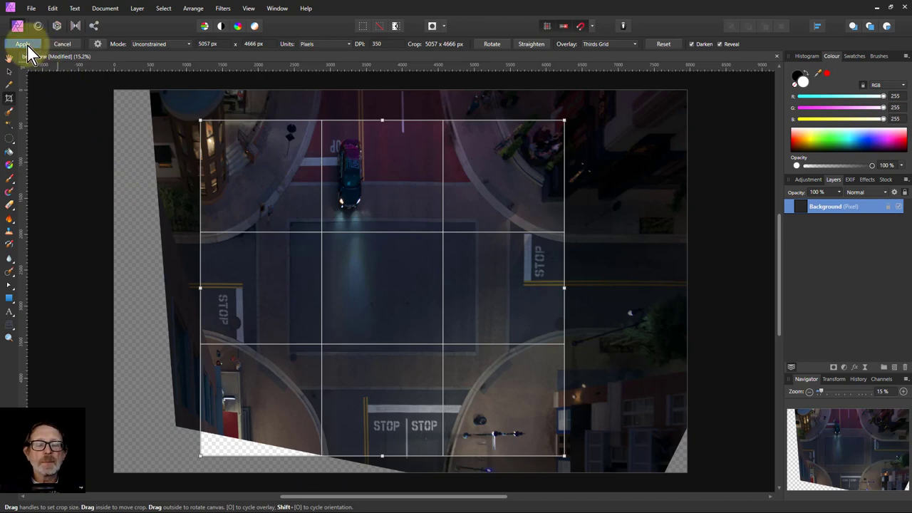
Commit the crop and Rasterise & Trim the layer to the canvas.
click(23, 44)
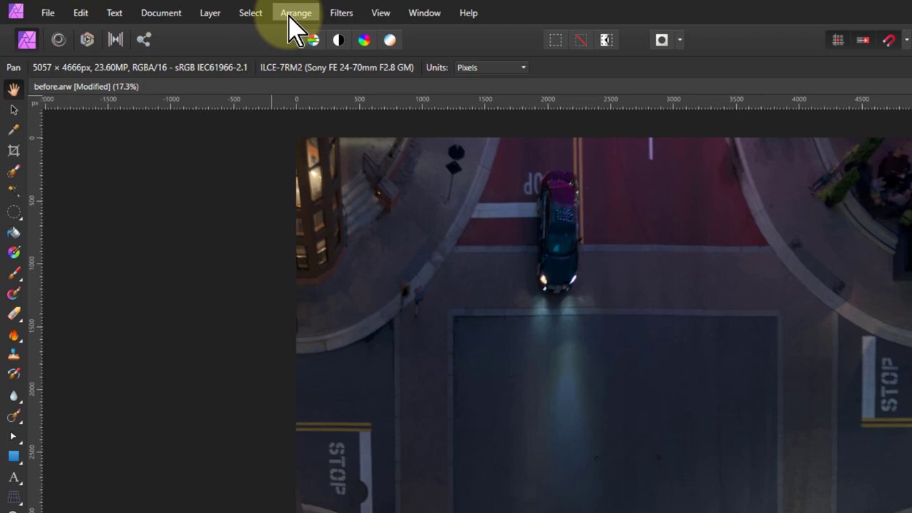
click(213, 14)
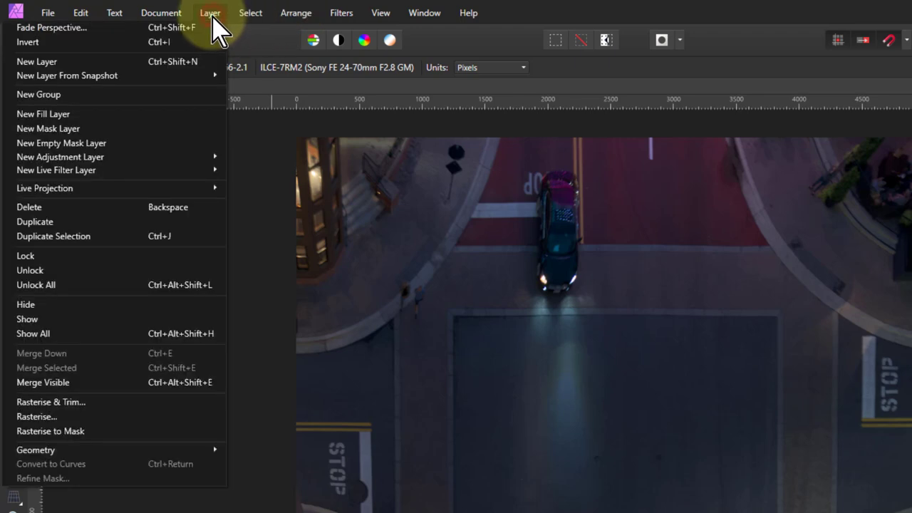
click(175, 405)
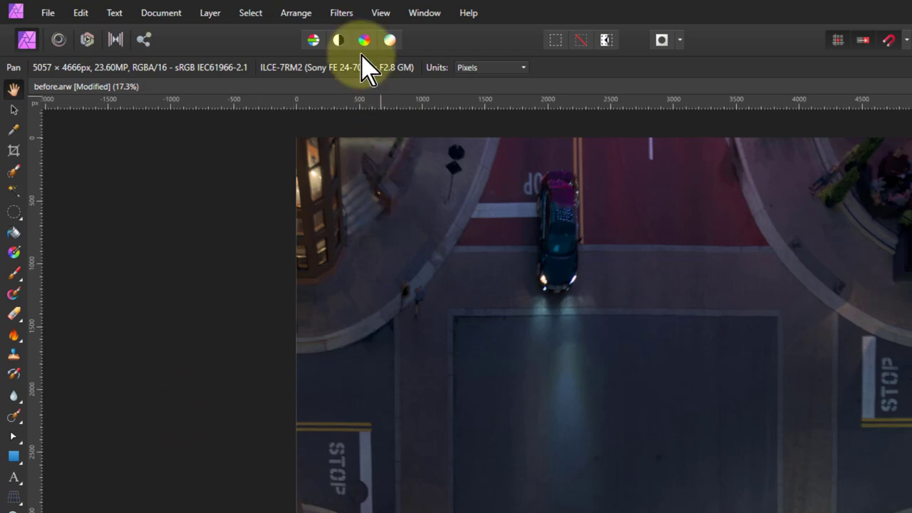
Select the partially transparent pixels via Select > Alpha Range.
click(251, 15)
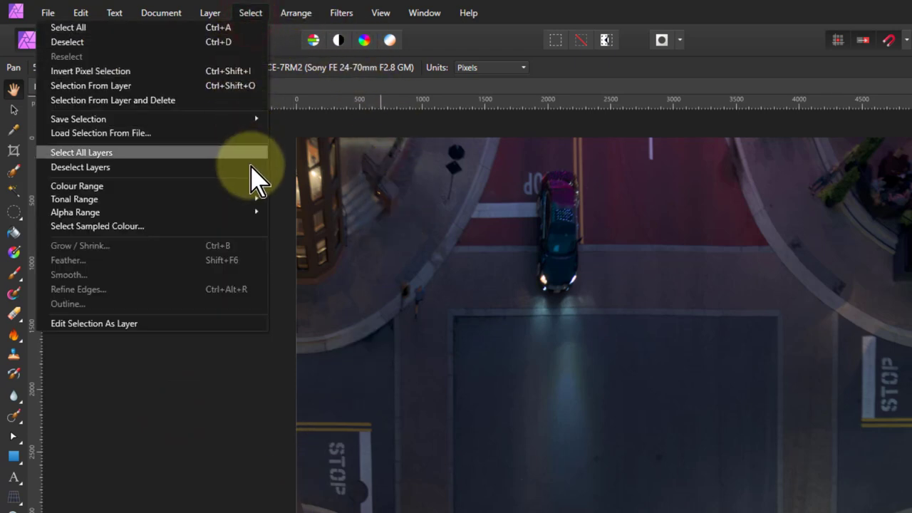
mouse_move(251, 212)
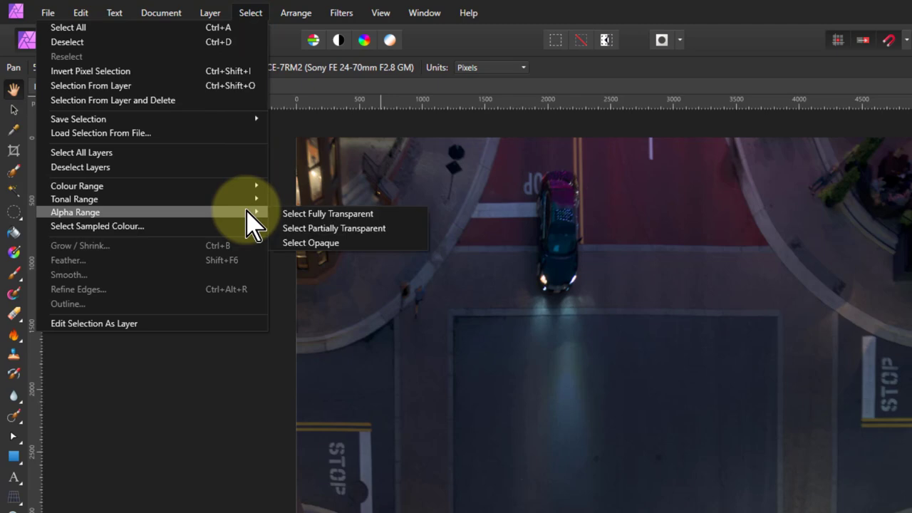
click(336, 230)
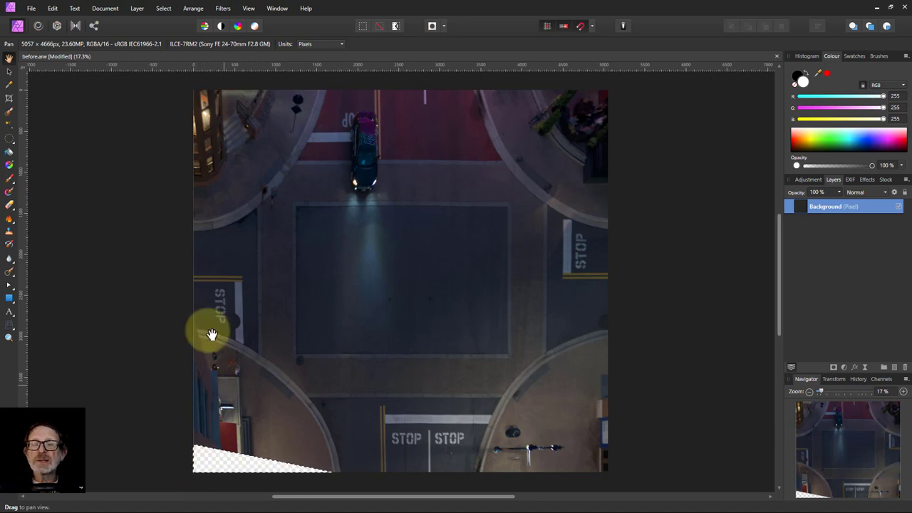
Fill the selected transparent bottom-left wedge using Edit > Inpaint.
click(54, 10)
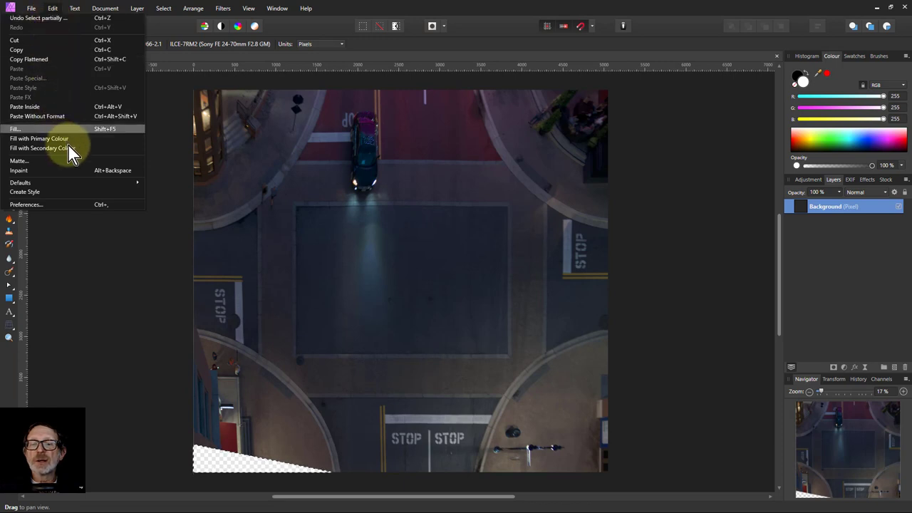
click(81, 170)
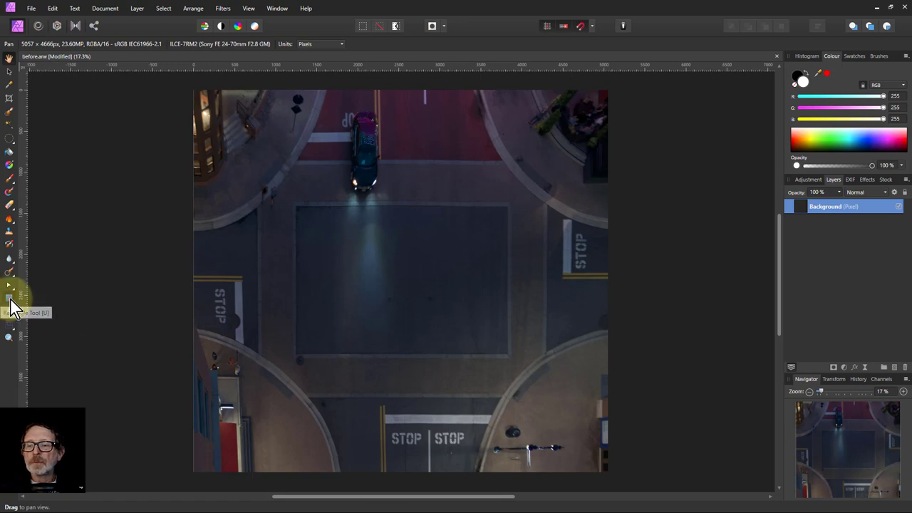
Draw a white trapezoid from the car's headlights to the bottom edge, nudged slightly left.
click(9, 299)
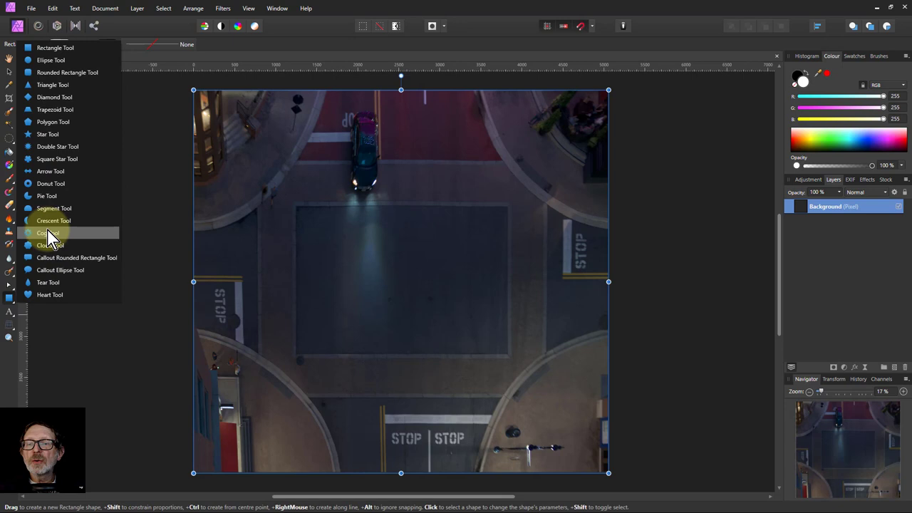
click(52, 110)
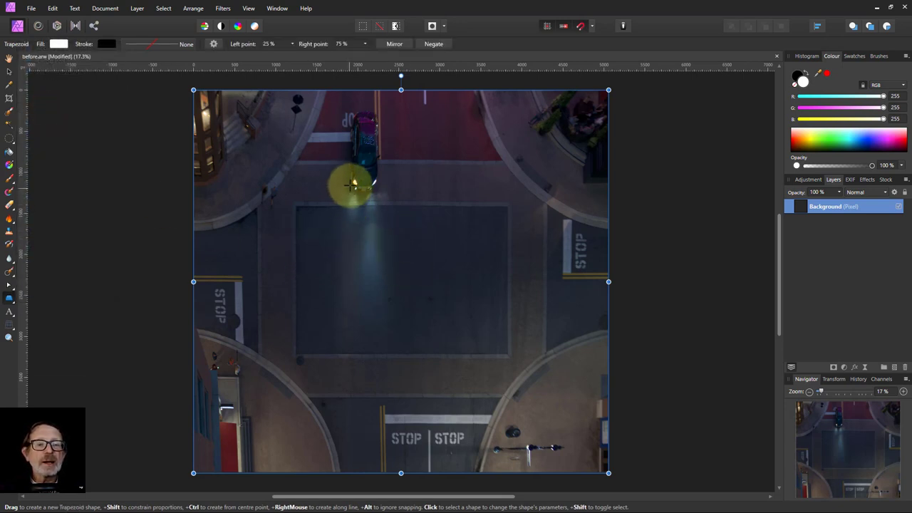
drag(353, 183, 394, 459)
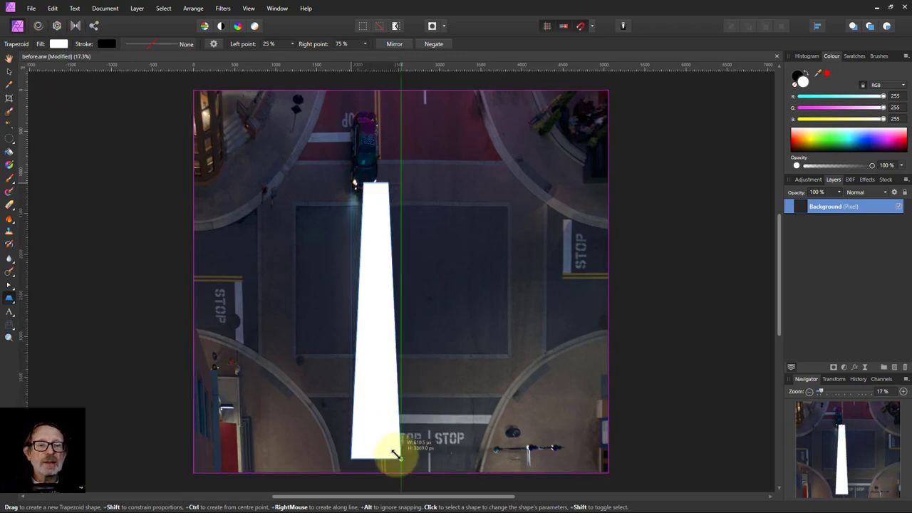
click(9, 72)
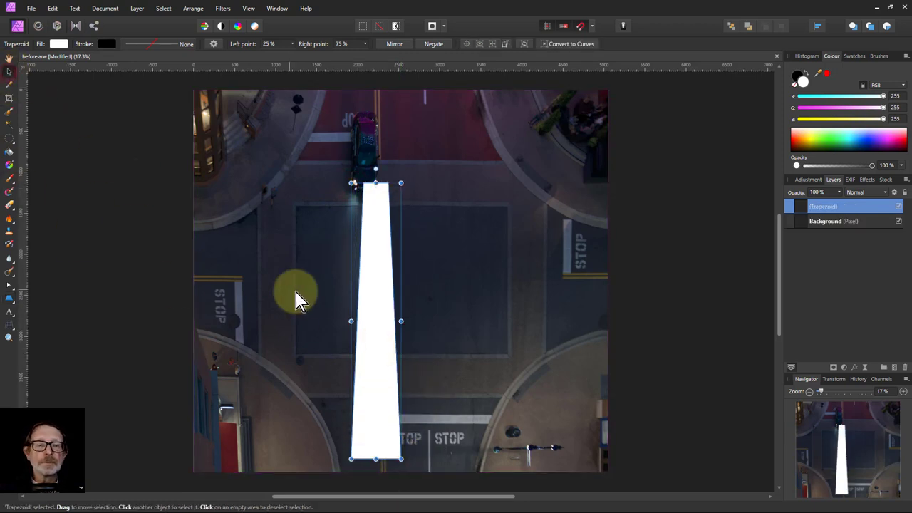
drag(376, 327, 362, 329)
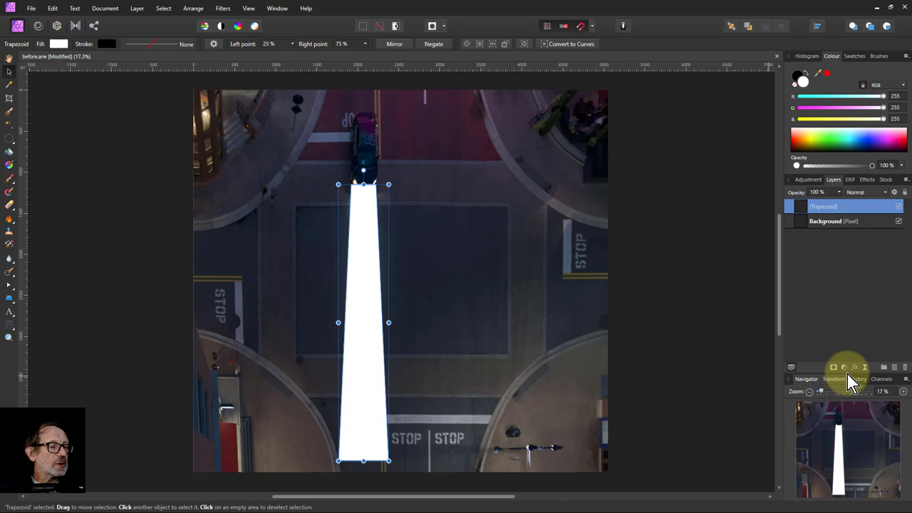
Give the trapezoid a Live Gaussian Blur of 400 px radius, keeping Normal blend mode.
click(864, 368)
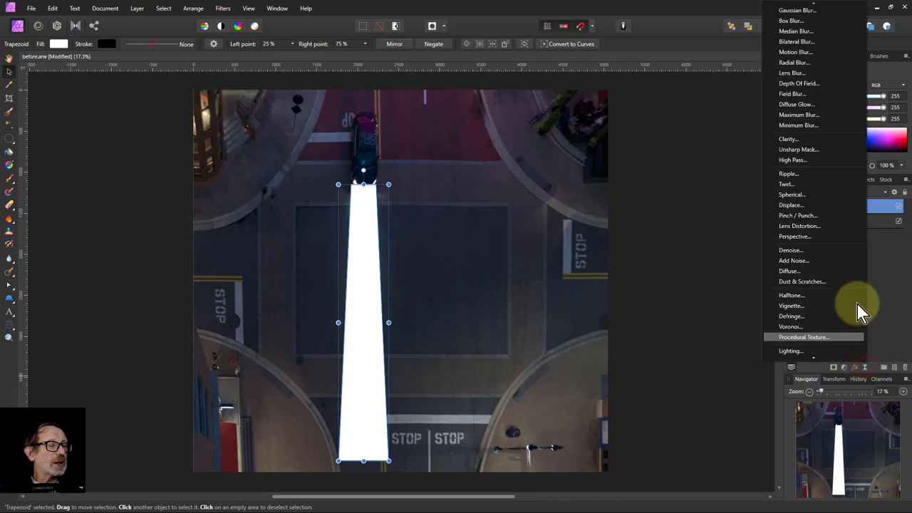
click(791, 20)
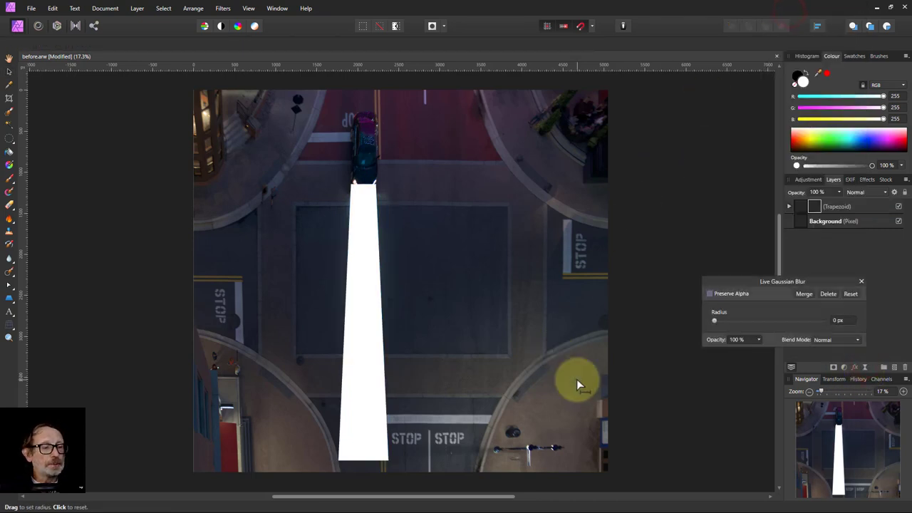
drag(716, 322, 841, 335)
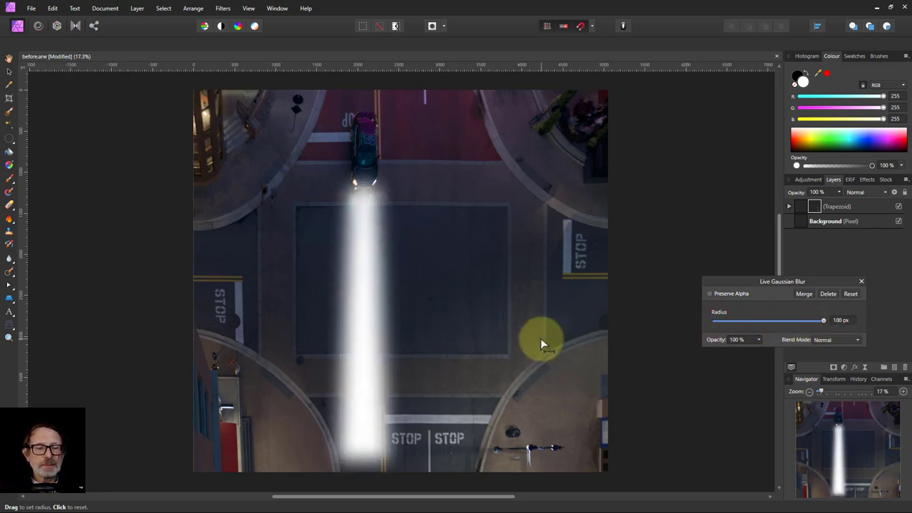
click(840, 340)
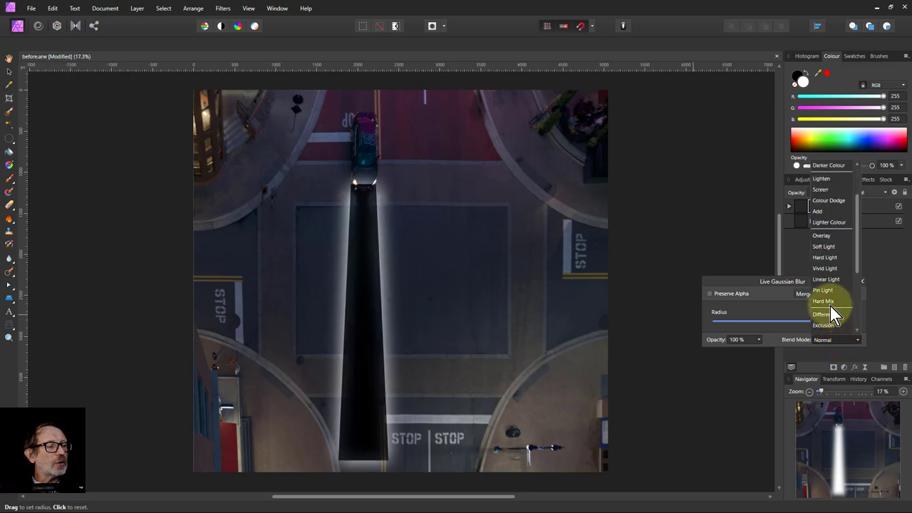
scroll(826, 256, up, 2)
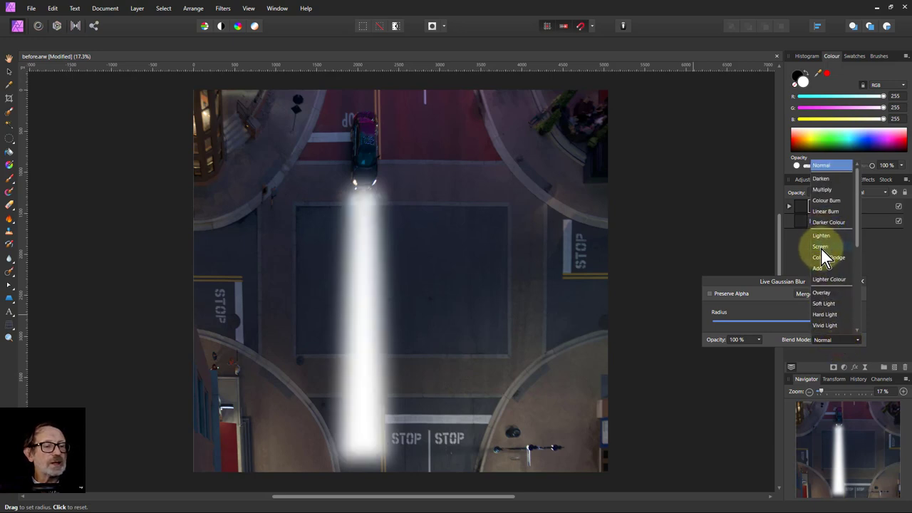
click(777, 303)
click(842, 322)
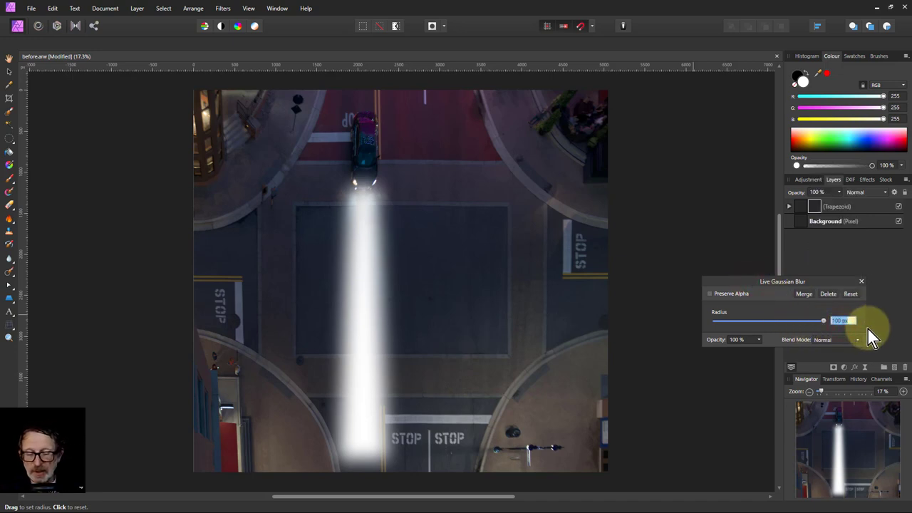
text(400)
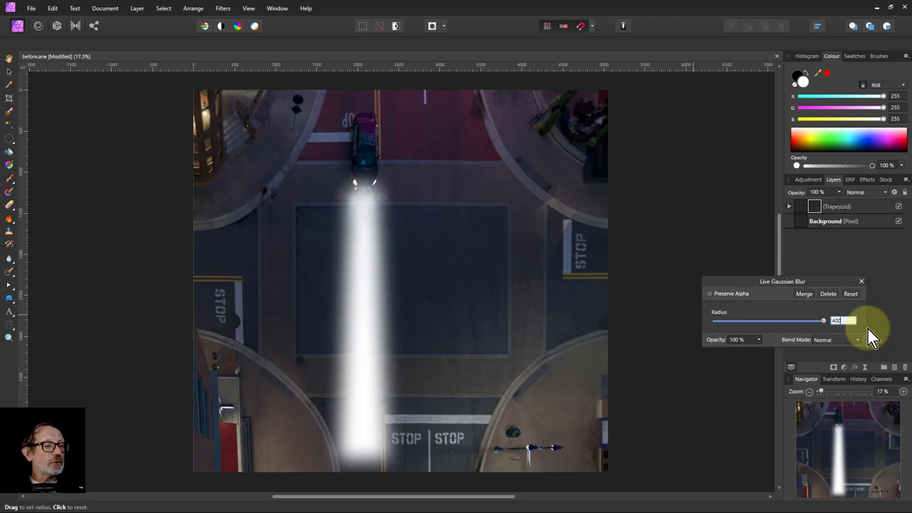
key(Return)
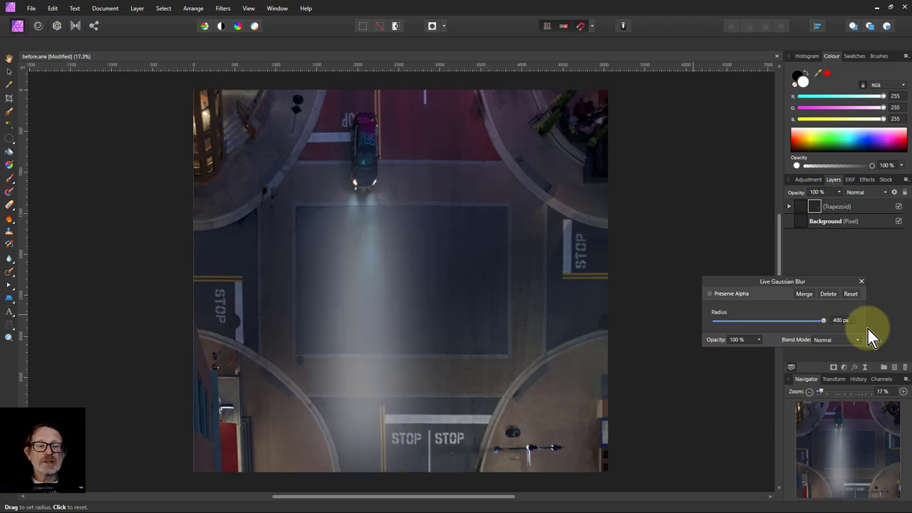
click(831, 341)
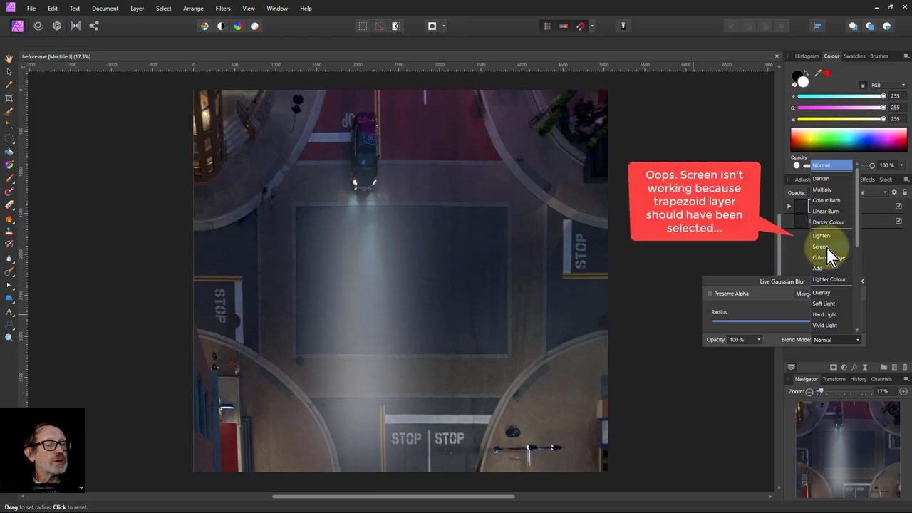
click(830, 166)
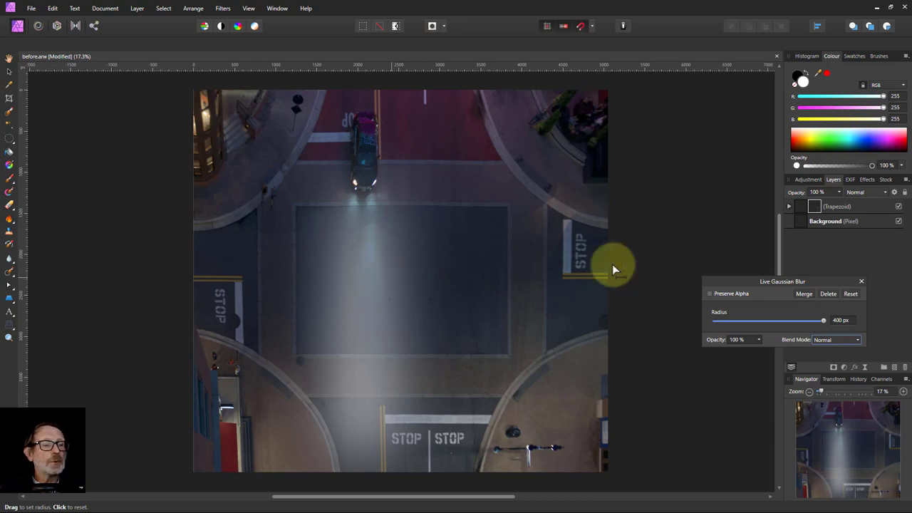
Apply a linear gradient fill to the Trapezoid beam from the headlights down to the STOP line.
click(862, 282)
click(791, 206)
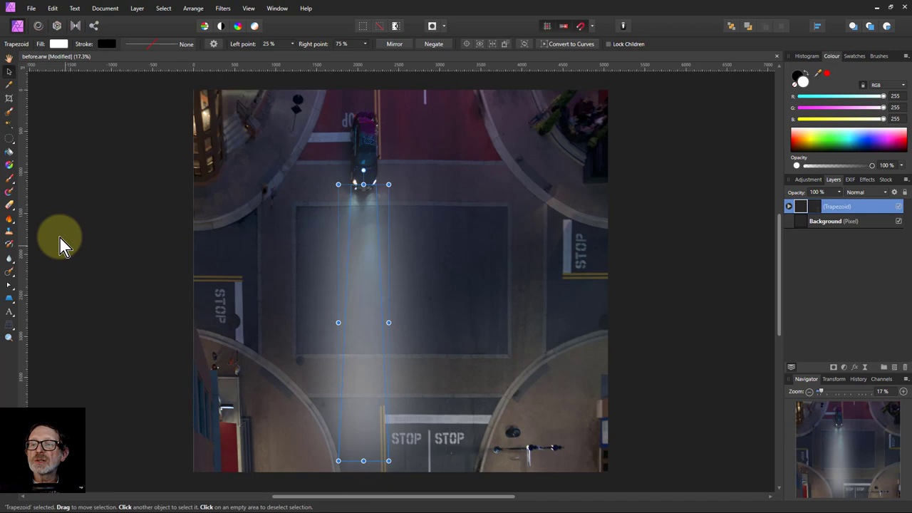
click(10, 171)
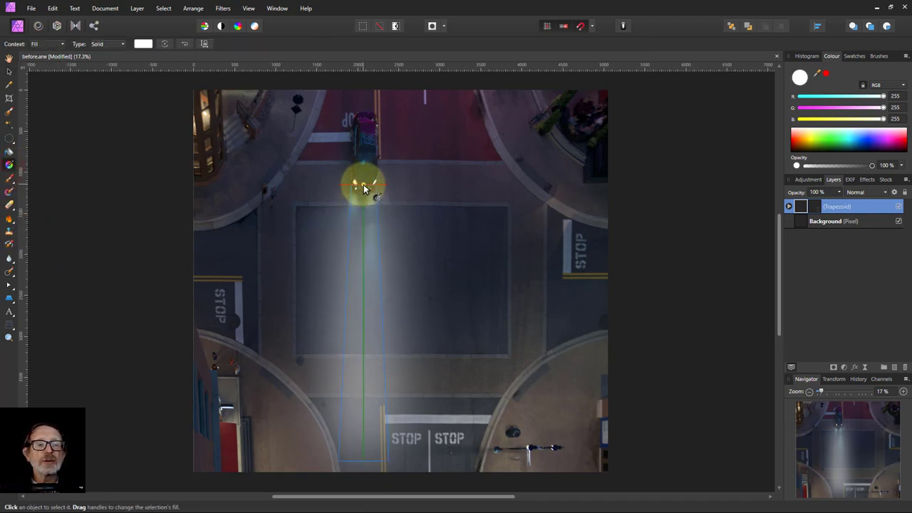
drag(363, 187, 366, 459)
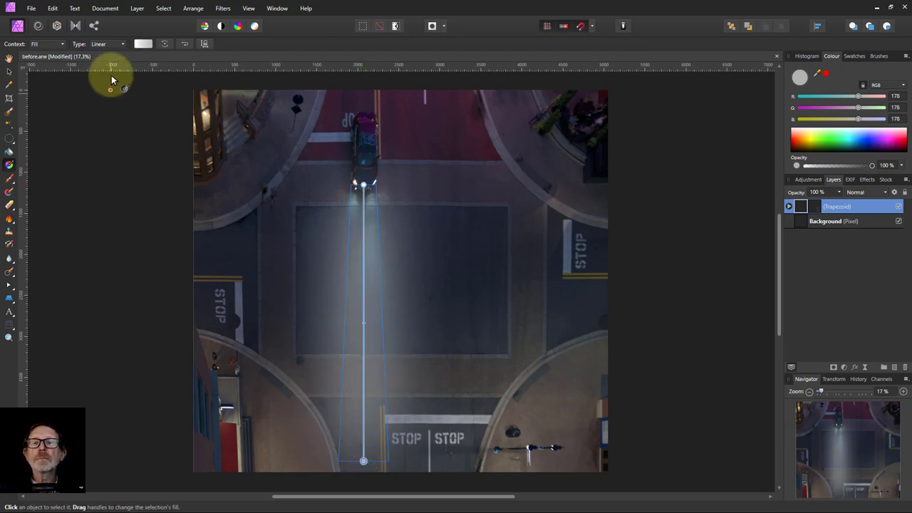
Lower the gradient's far end stop to 31% opacity, then select the Background layer.
click(142, 45)
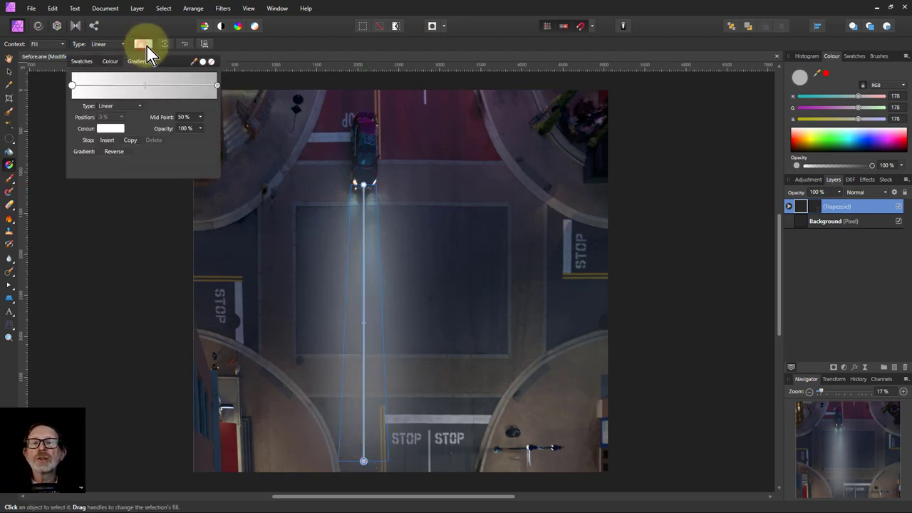
click(217, 86)
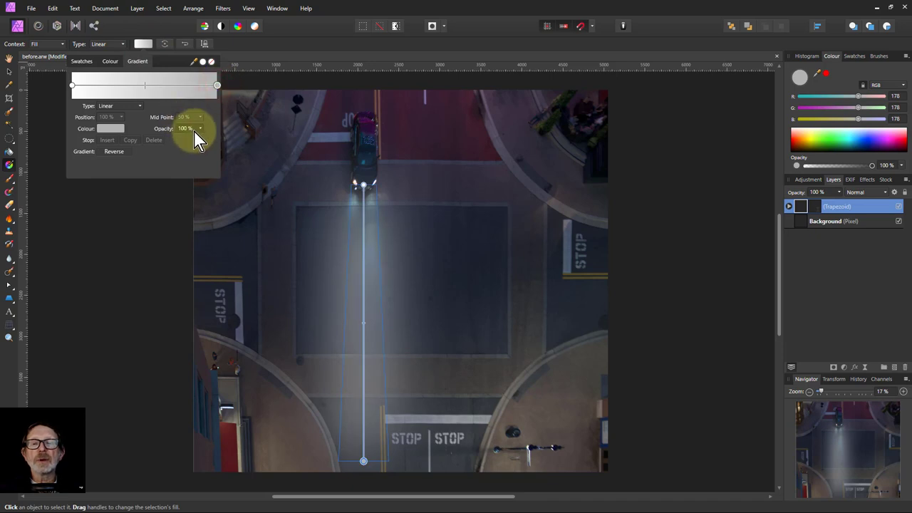
drag(201, 137, 161, 146)
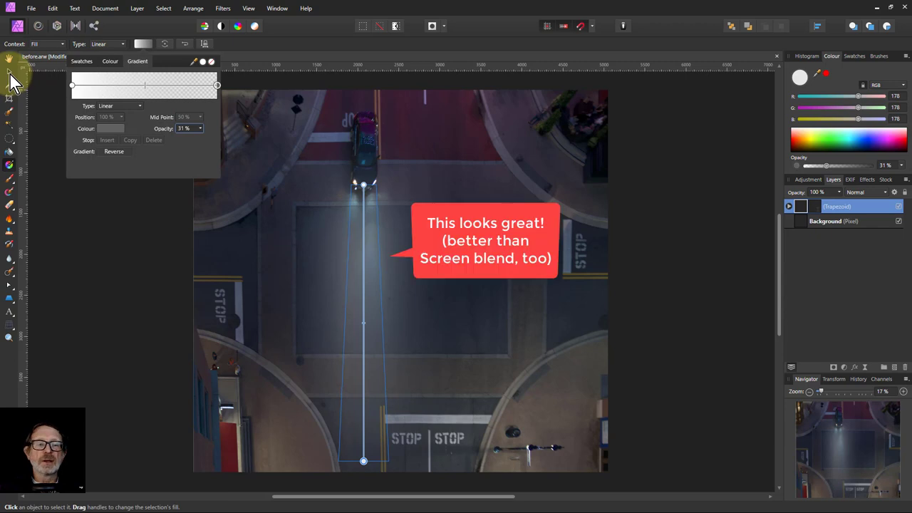
click(792, 224)
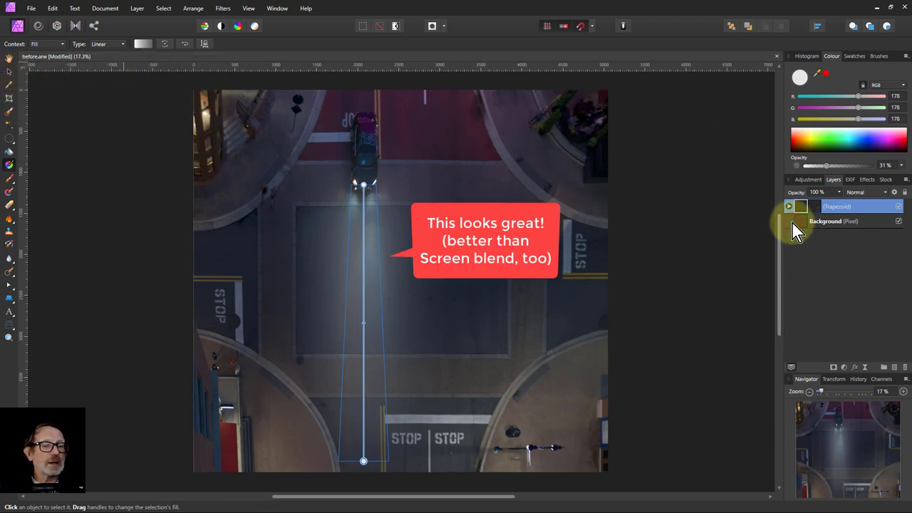
click(792, 224)
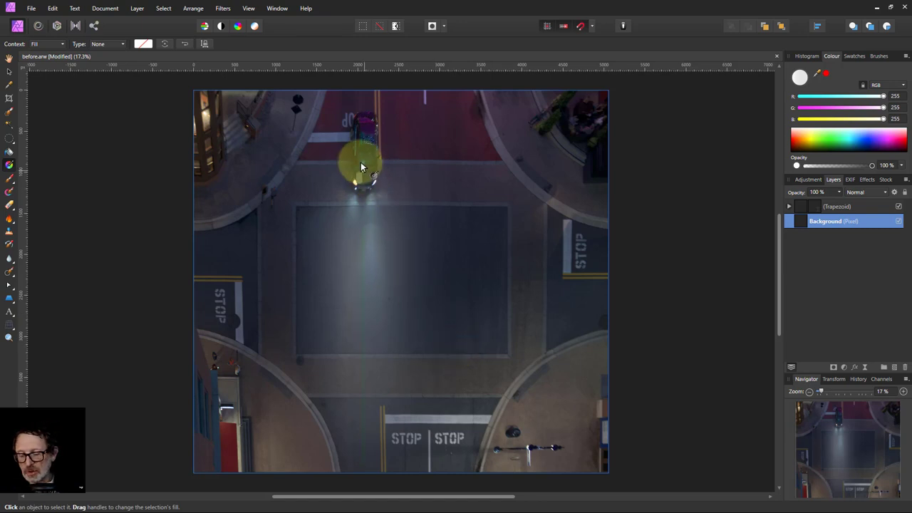
Add a monochrome Live High Pass filter to Background at 0.8 px radius with Linear Light blending.
scroll(355, 159, up, 6)
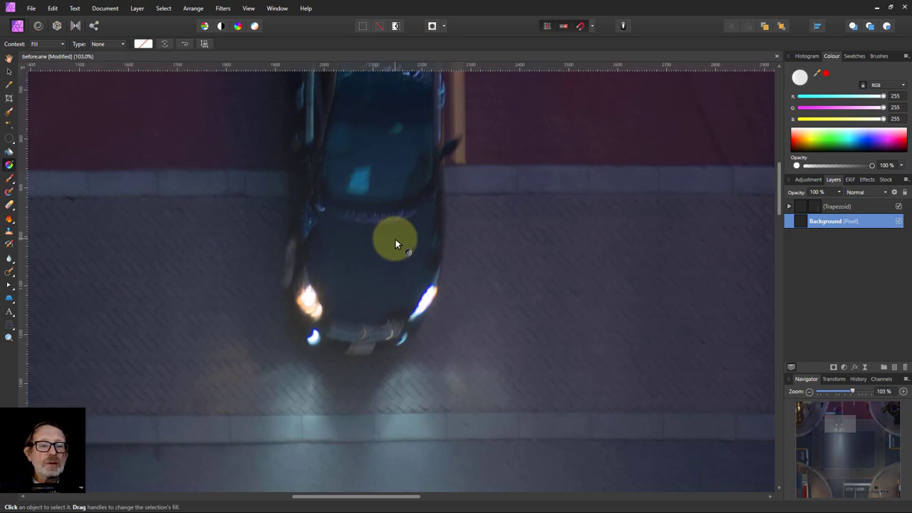
scroll(396, 239, down, 4)
scroll(395, 240, down, 2)
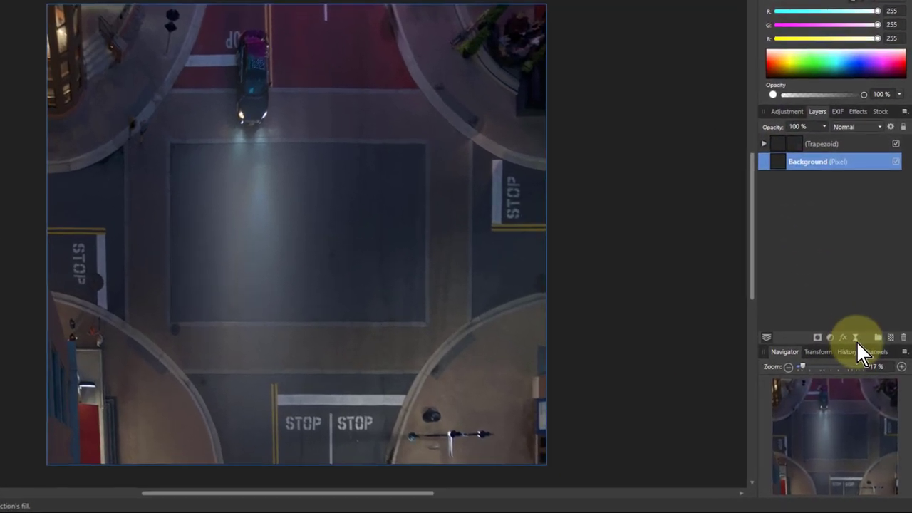
click(865, 367)
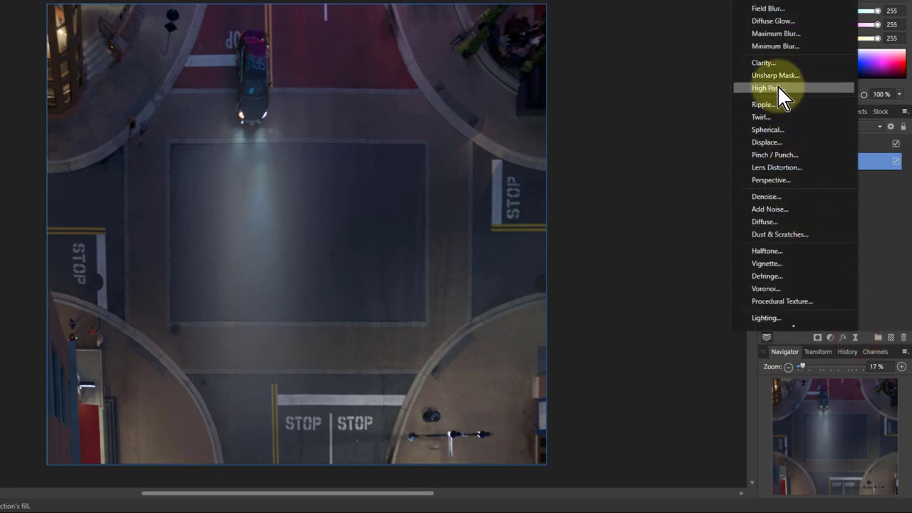
click(773, 89)
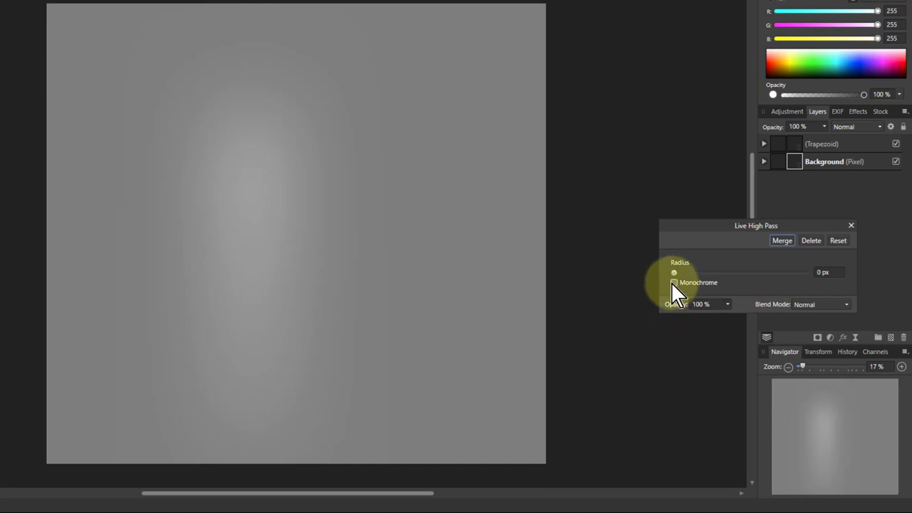
click(674, 283)
click(810, 305)
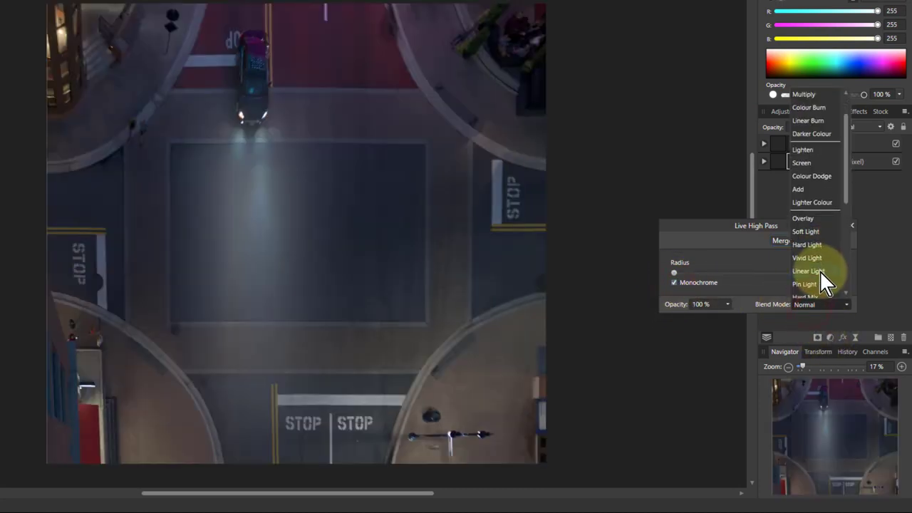
click(809, 271)
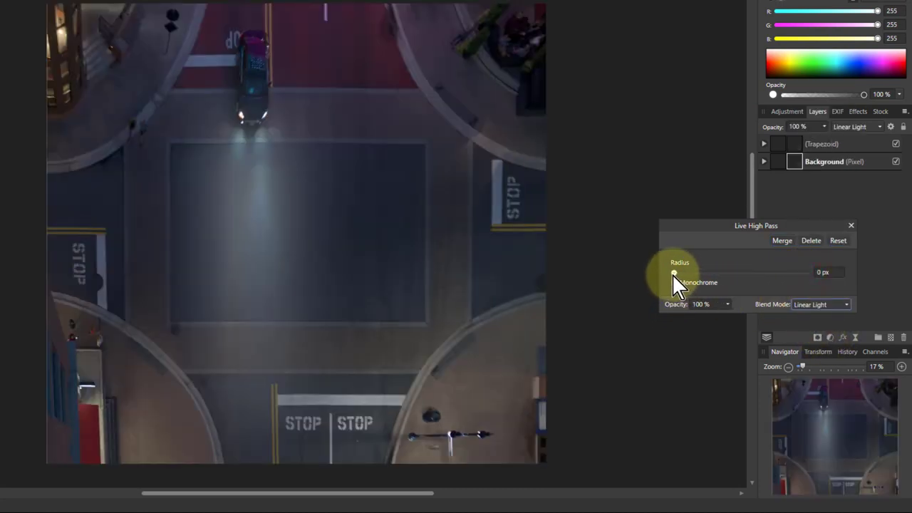
drag(673, 273, 678, 271)
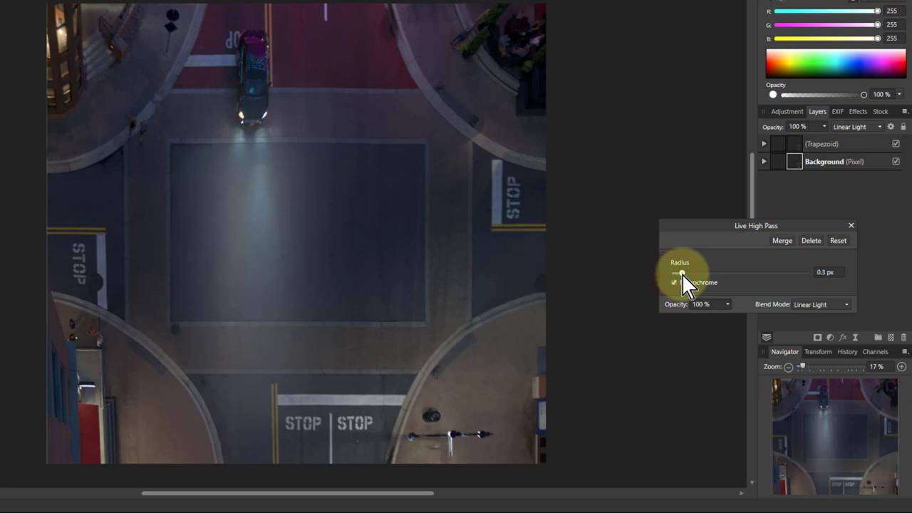
scroll(209, 77, up, 8)
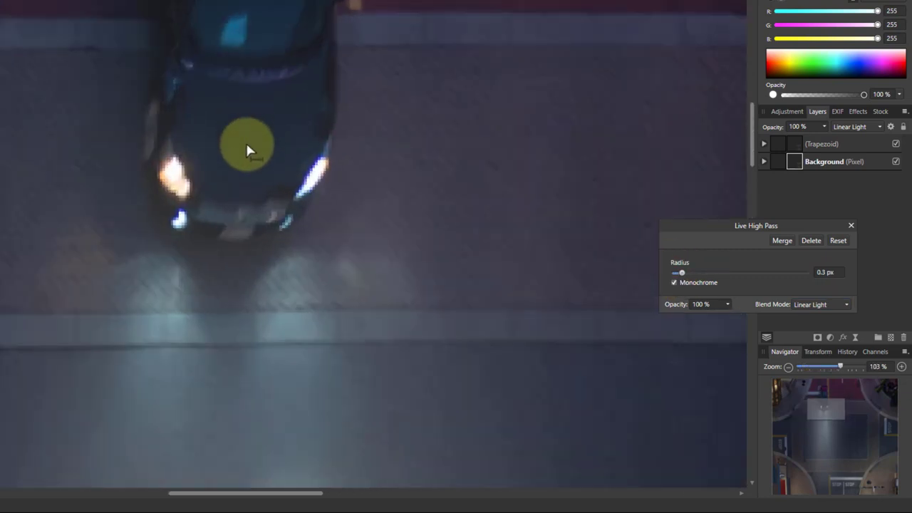
scroll(247, 148, up, 3)
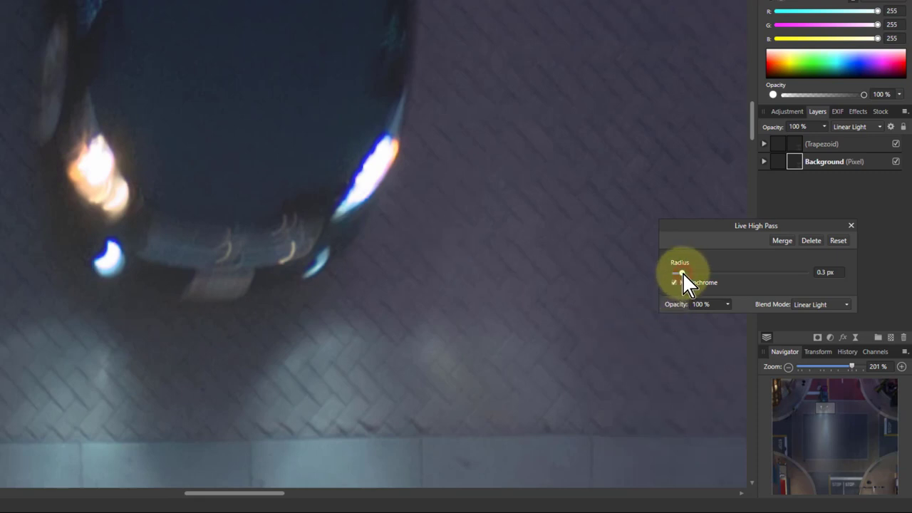
mouse_move(683, 275)
mouse_down()
mouse_move(673, 275)
mouse_move(745, 275)
mouse_move(693, 275)
mouse_up()
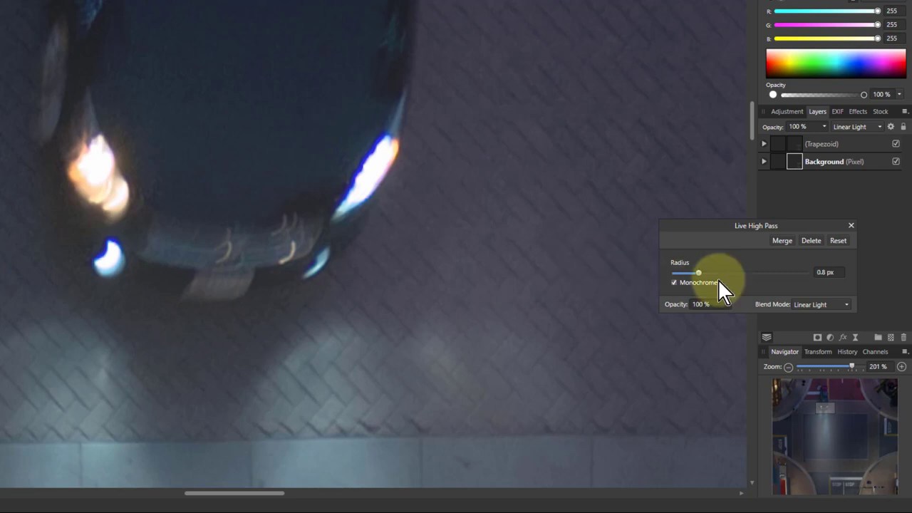
Add a Live Denoise filter below the High Pass on Background and raise its luminance reduction.
click(851, 226)
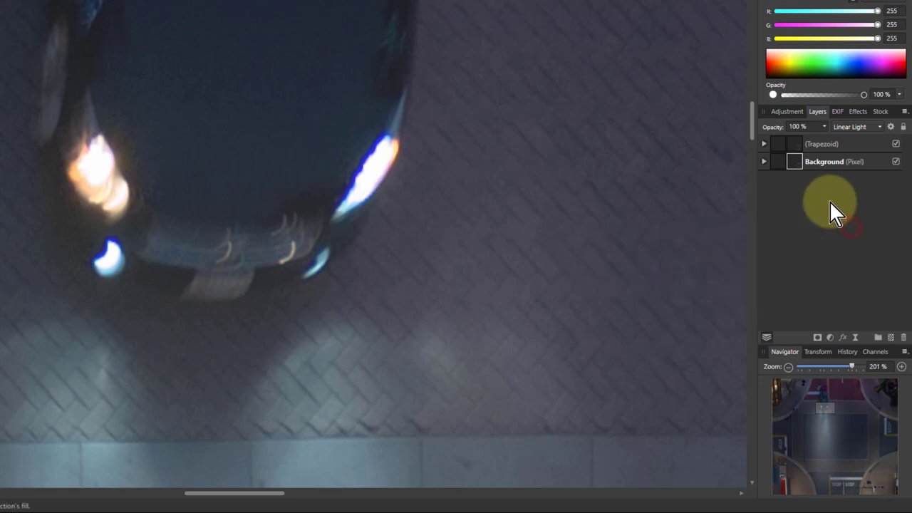
click(764, 162)
click(778, 162)
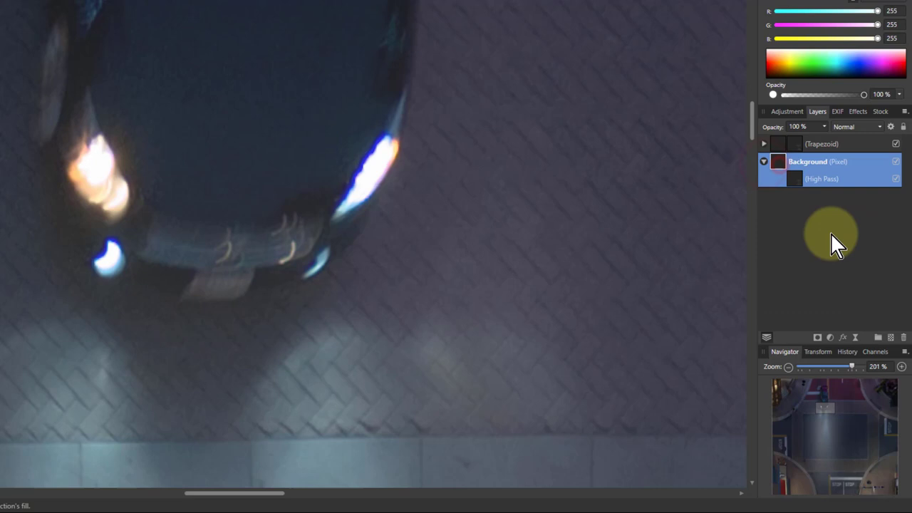
click(855, 338)
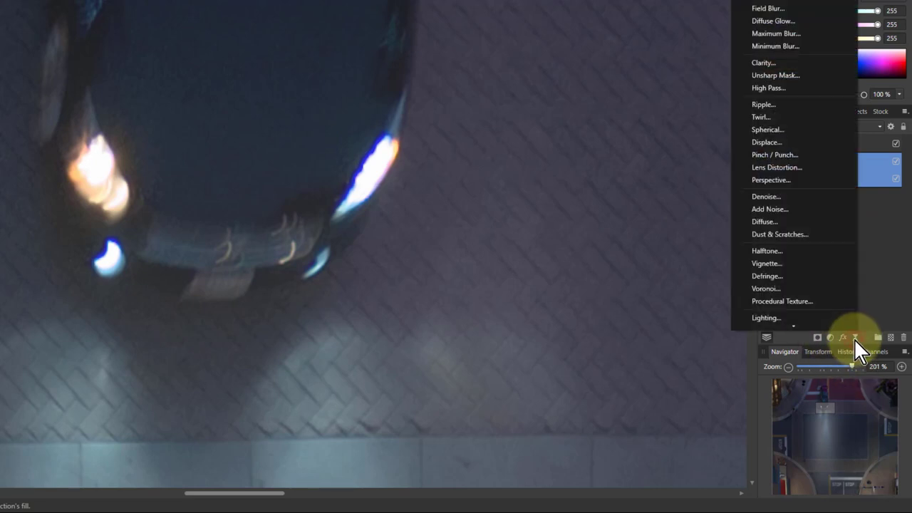
click(772, 198)
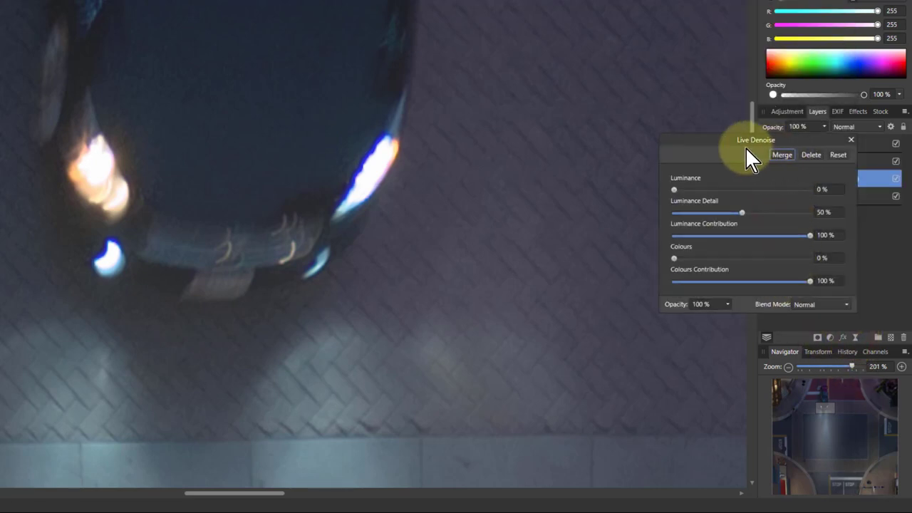
drag(745, 146, 632, 165)
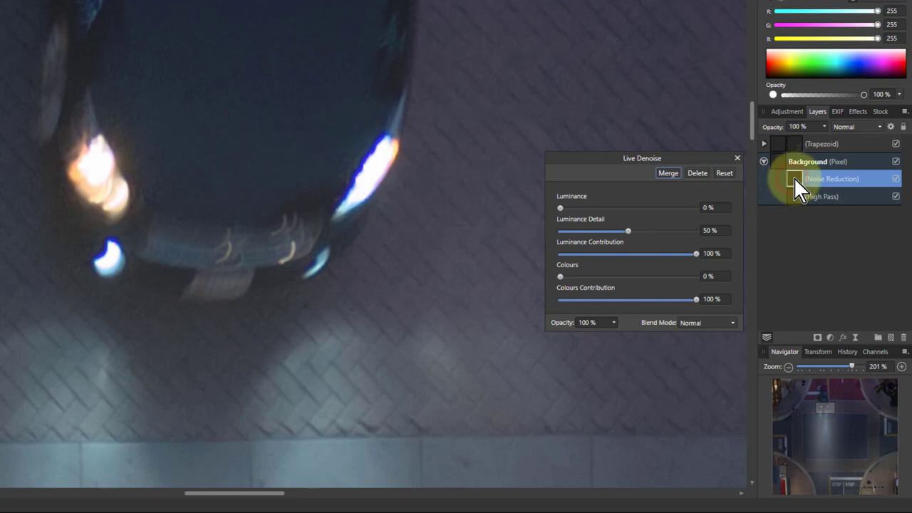
drag(794, 177, 793, 199)
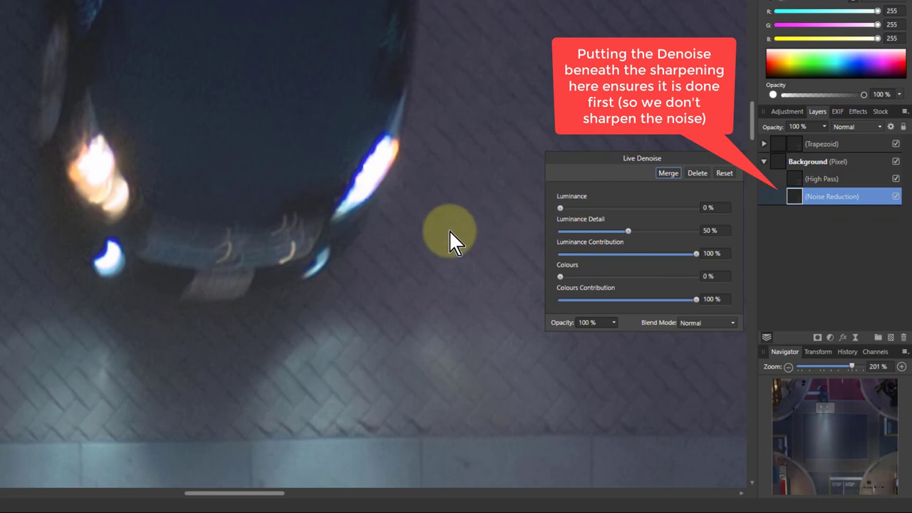
scroll(449, 230, up, 5)
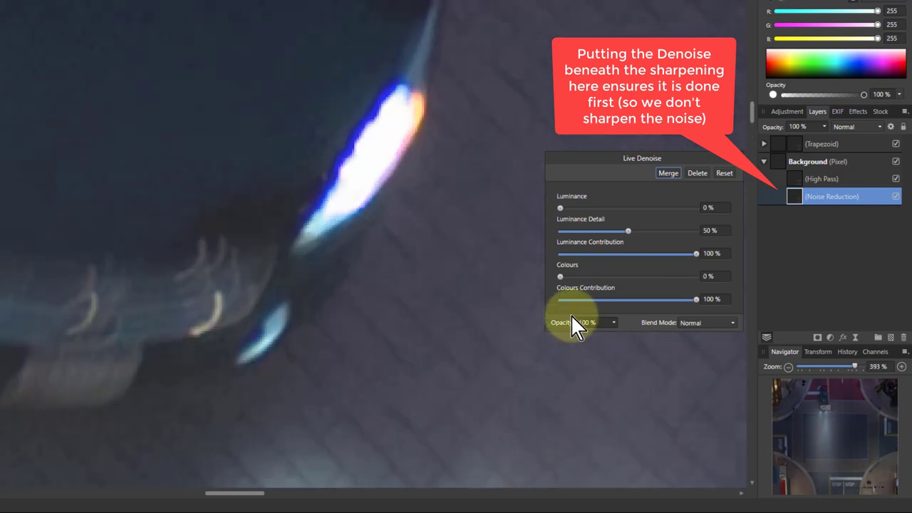
mouse_move(561, 208)
mouse_down()
mouse_move(601, 213)
mouse_move(579, 213)
mouse_up()
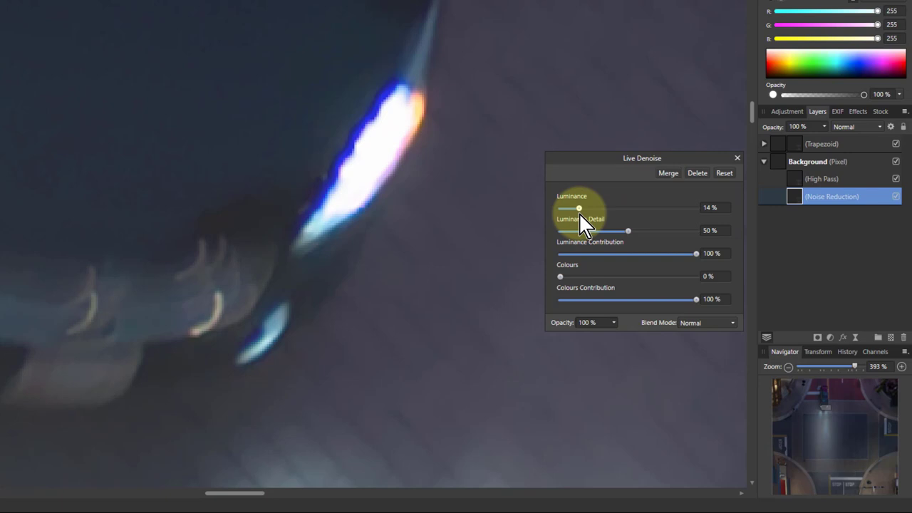
Change the High Pass sharpening radius to 0.9 px and fit the image to the window.
click(738, 160)
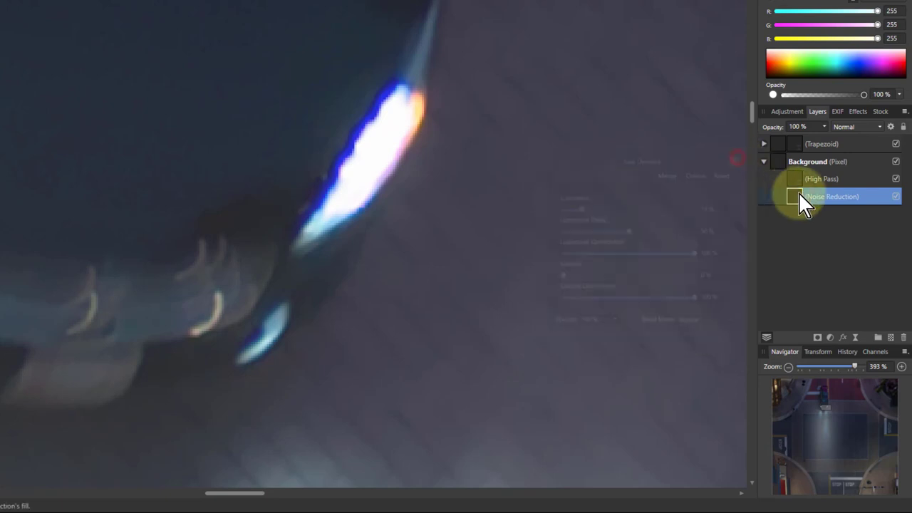
double_click(797, 180)
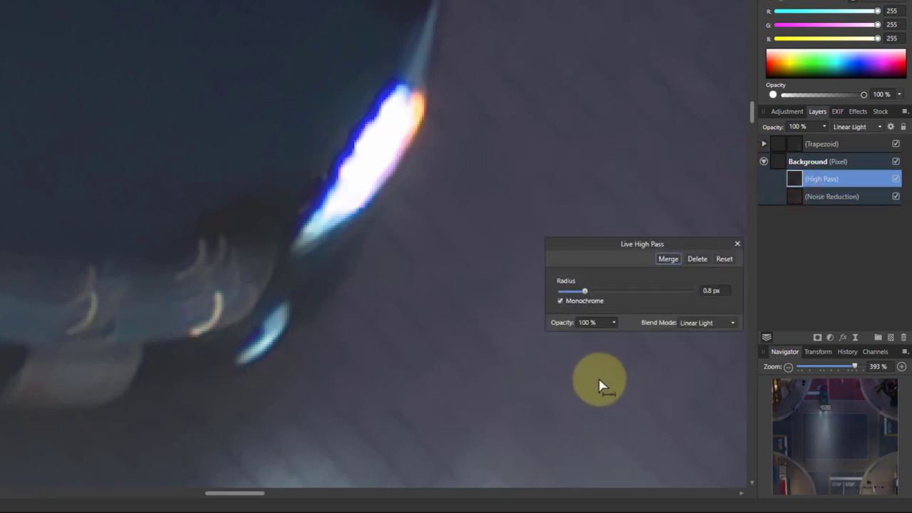
click(585, 292)
mouse_move(585, 290)
mouse_down()
mouse_move(639, 290)
mouse_move(586, 293)
mouse_up()
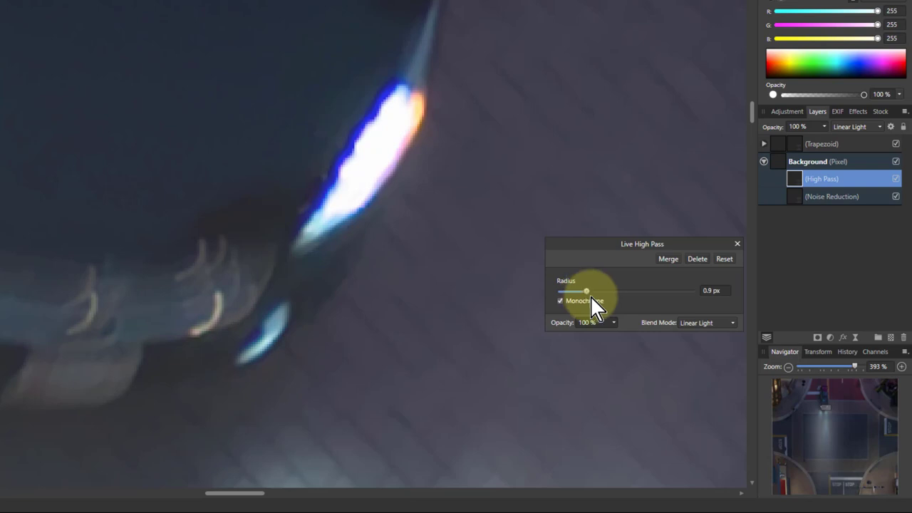
key(ctrl+0)
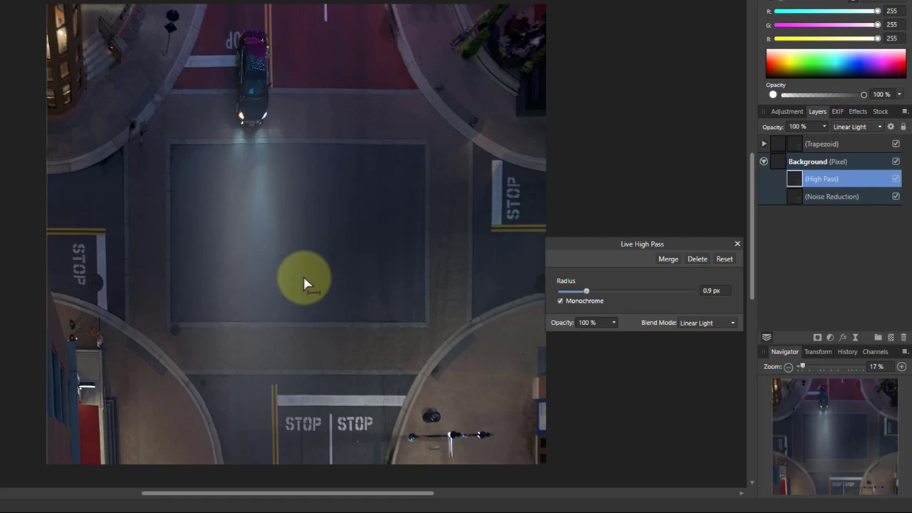
Inpaint the two dark spots on the road near the lower STOP marking.
scroll(289, 260, up, 4)
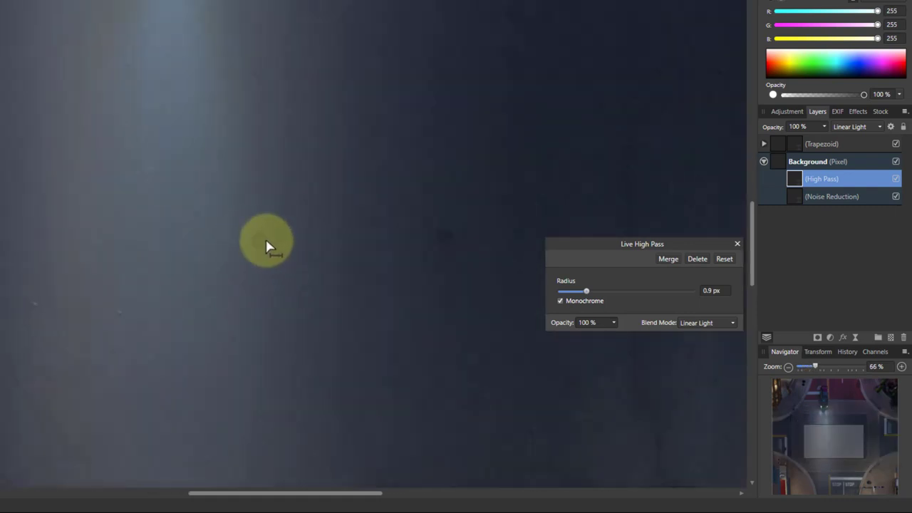
click(772, 163)
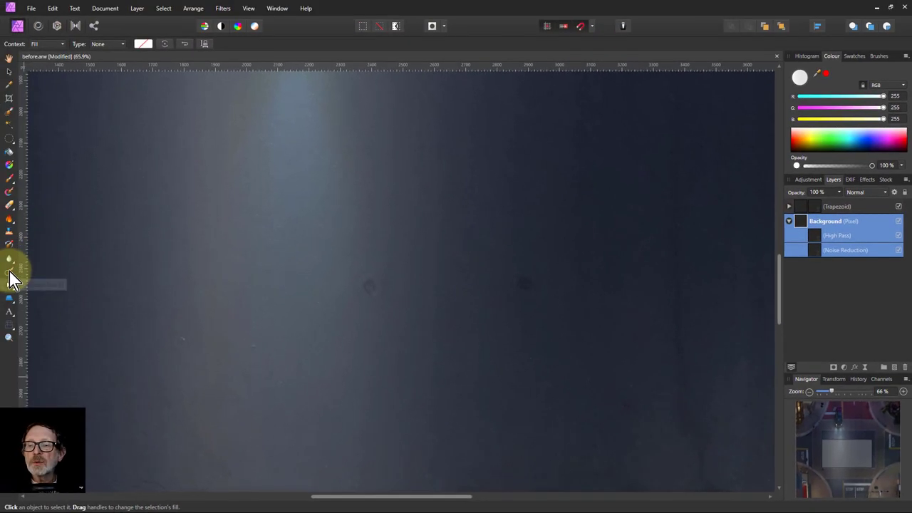
click(10, 273)
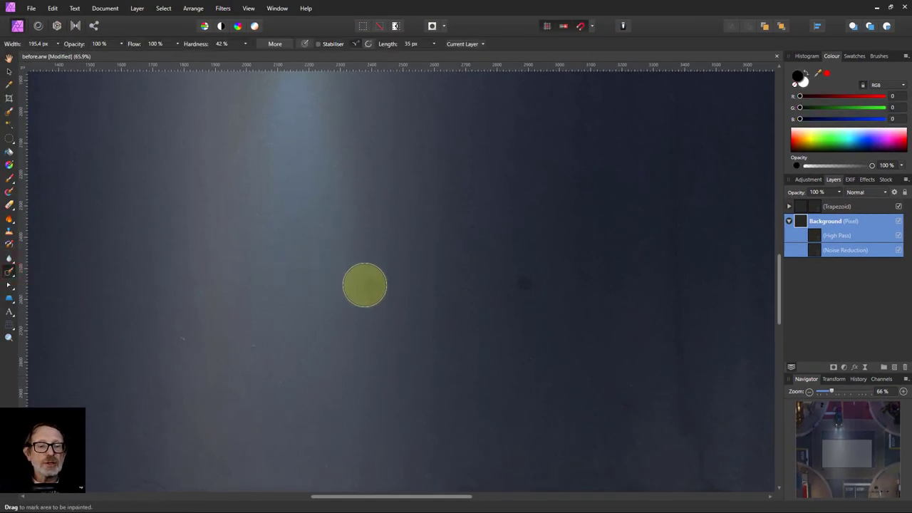
click(365, 285)
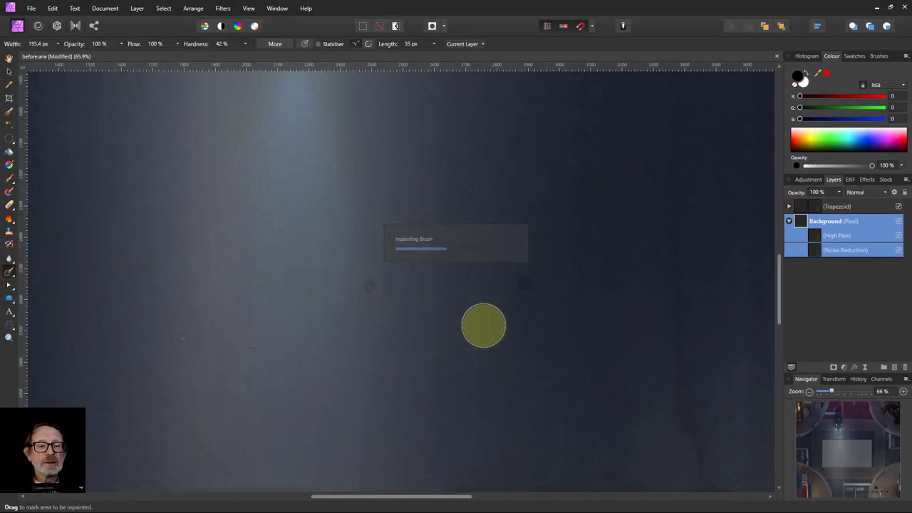
click(523, 286)
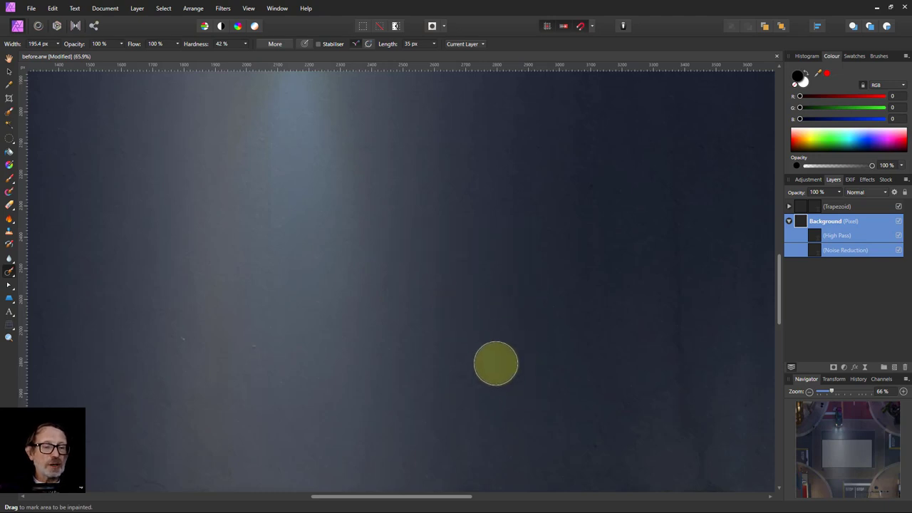
key(ctrl+0)
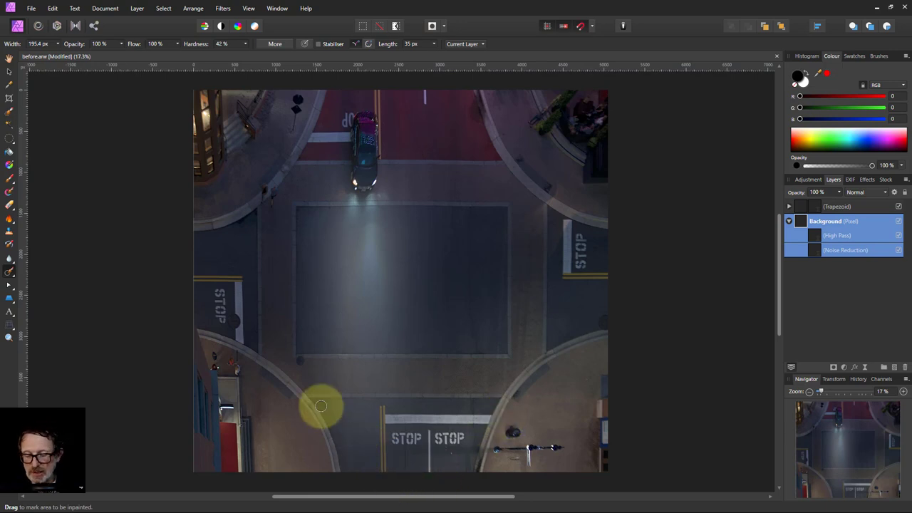
scroll(321, 406, up, 3)
scroll(322, 407, up, 2)
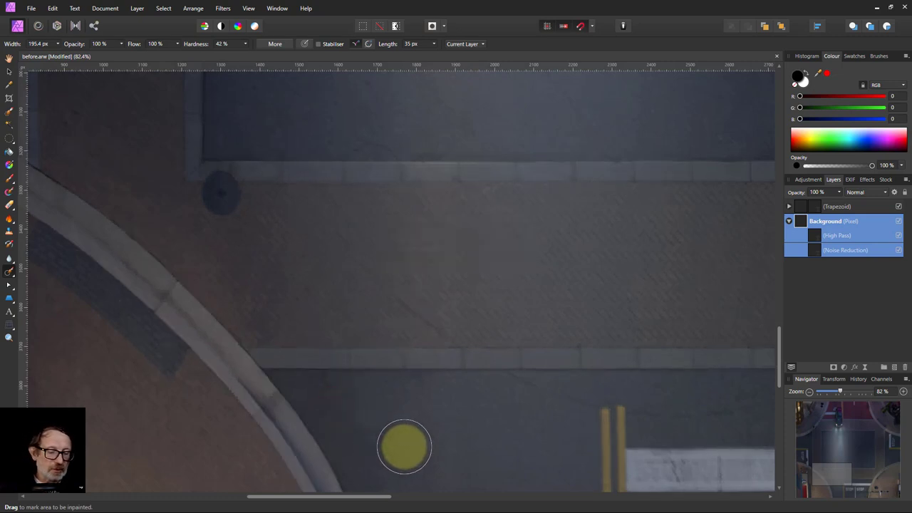
key(ctrl+0)
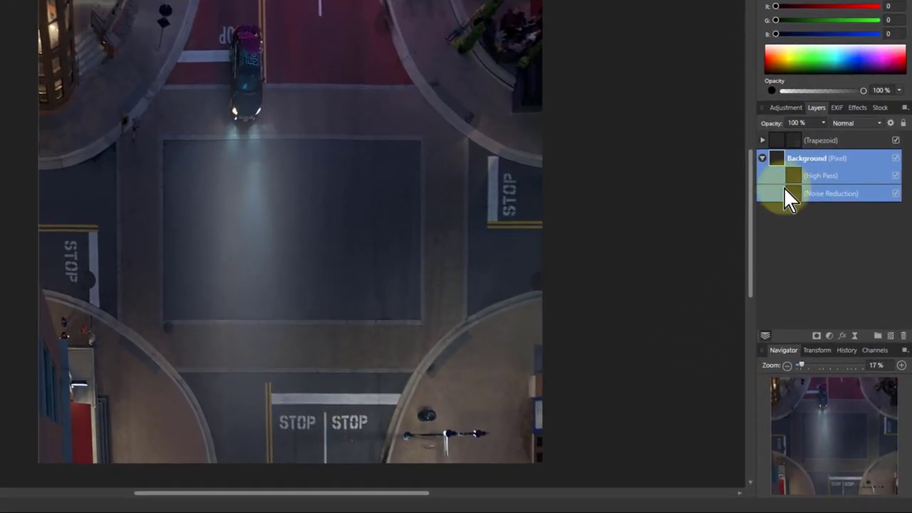
Add a Curves adjustment with raised highlights and lowered shadows in a gentle S-curve.
click(828, 336)
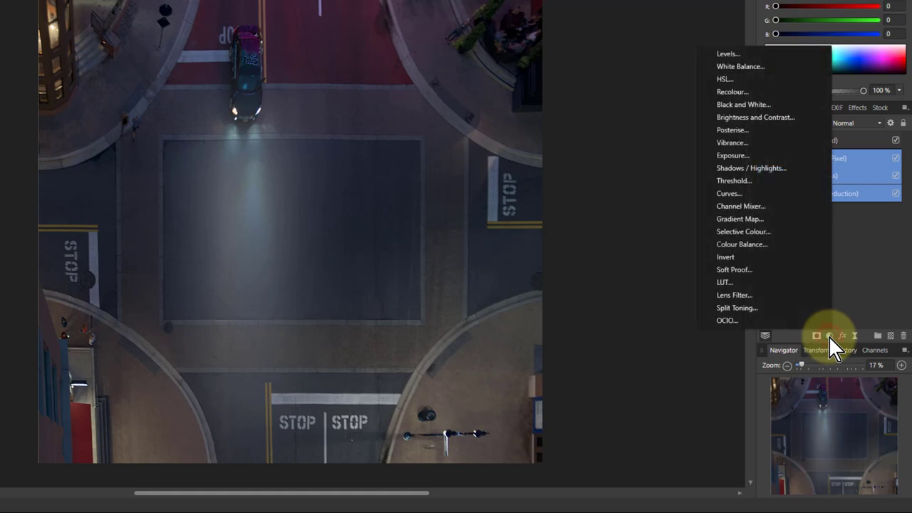
click(745, 194)
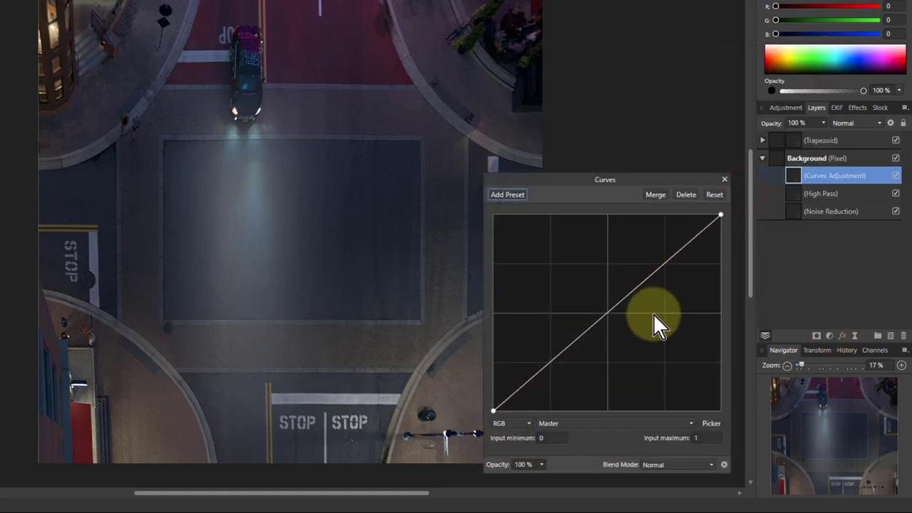
click(661, 265)
drag(661, 265, 657, 260)
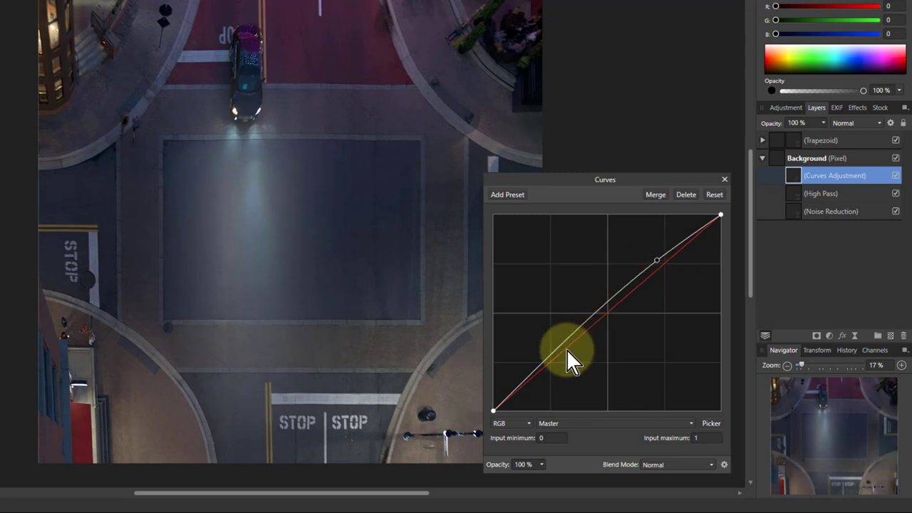
drag(562, 350, 562, 359)
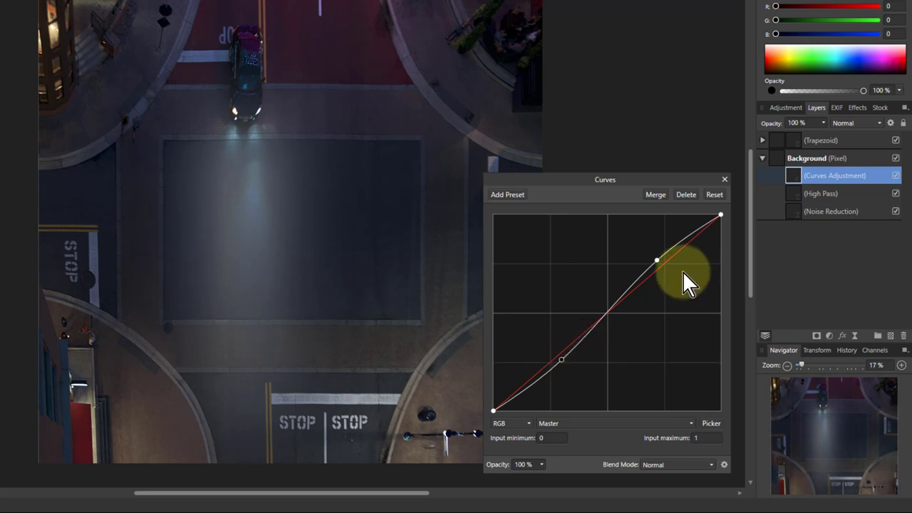
click(724, 179)
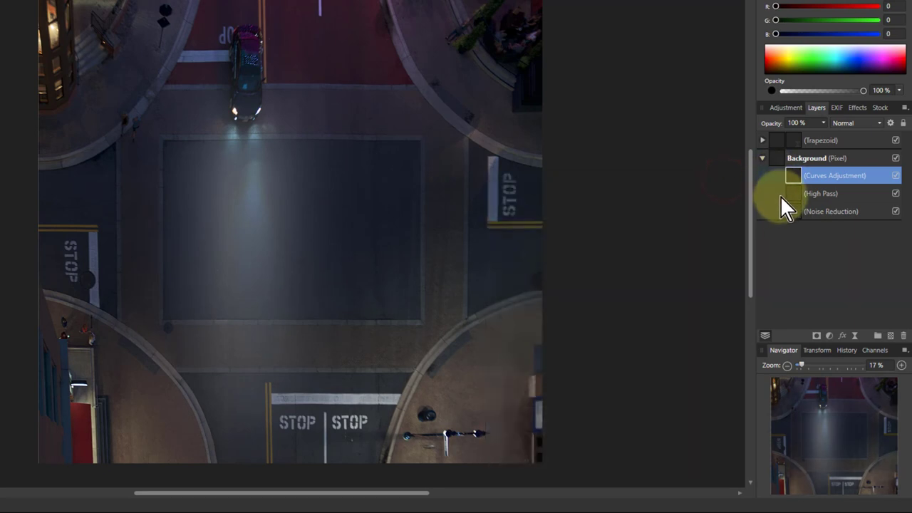
Add a Live Vignette to Background with exposure -4, hardness 47% and scale 157%.
click(773, 158)
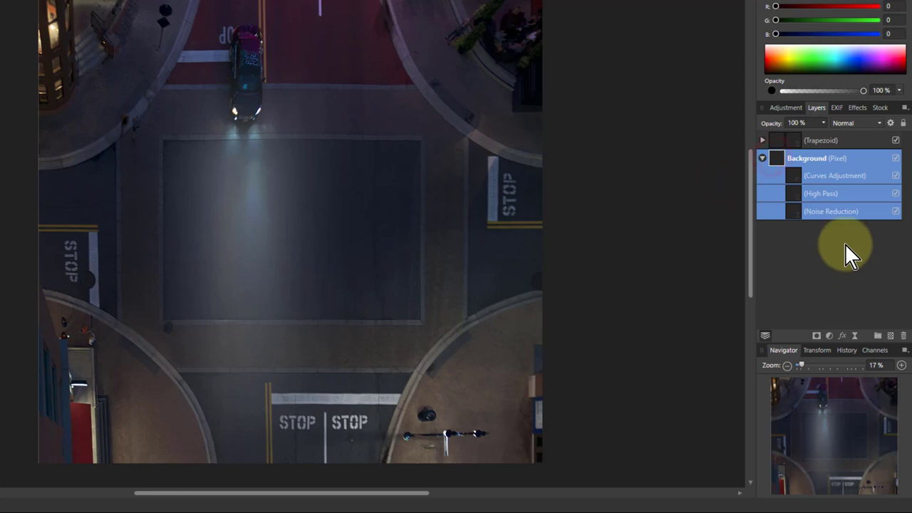
click(856, 338)
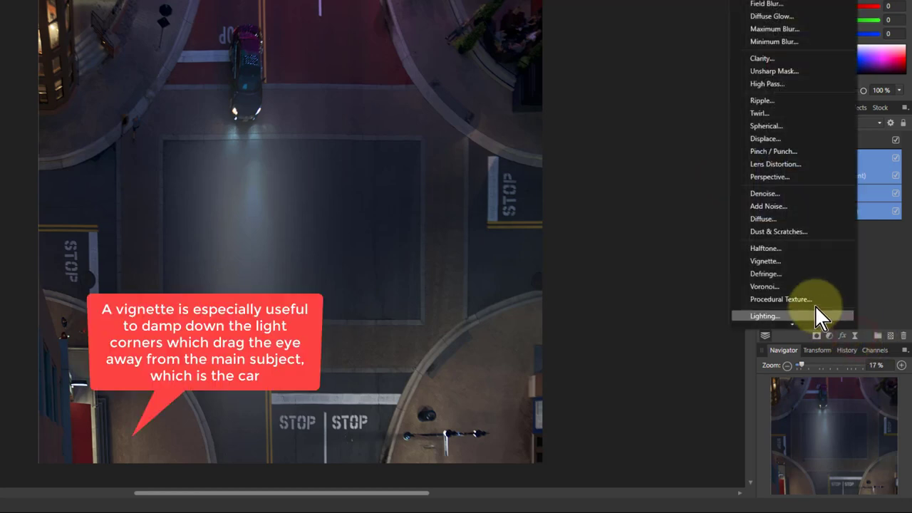
click(782, 262)
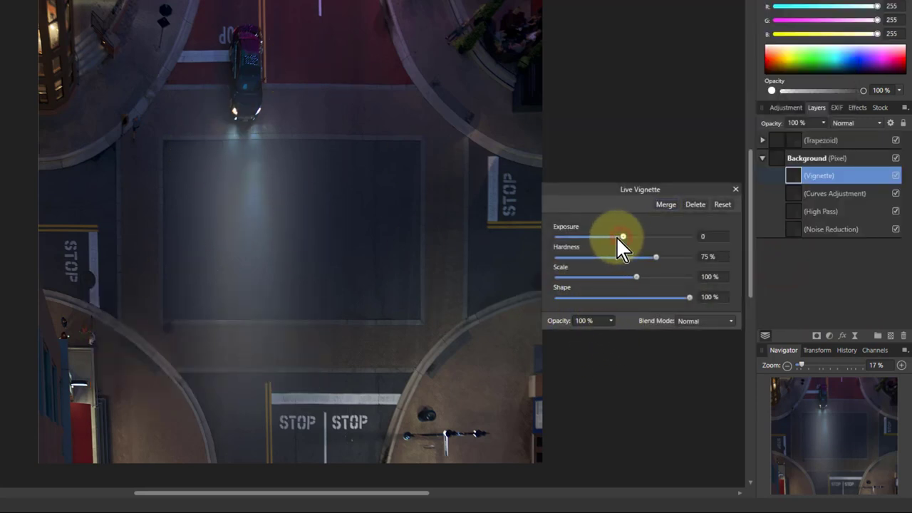
drag(617, 236, 530, 243)
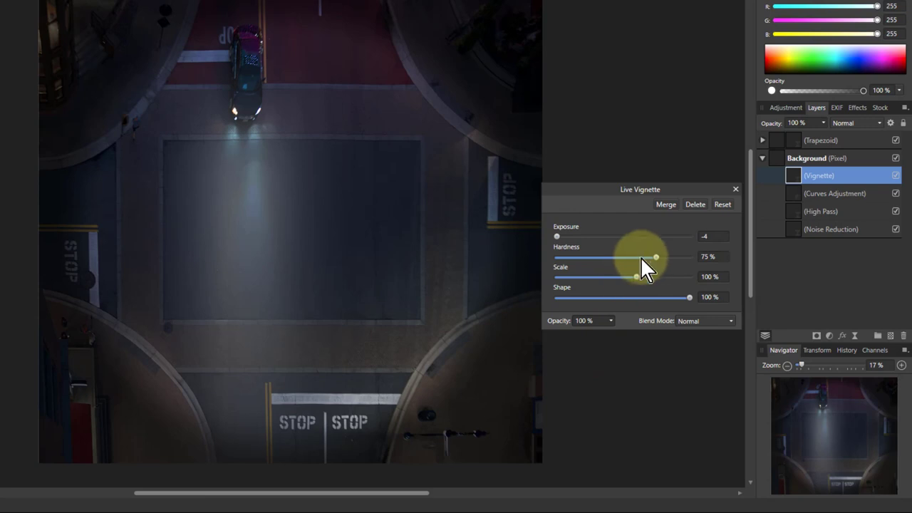
drag(631, 260, 651, 281)
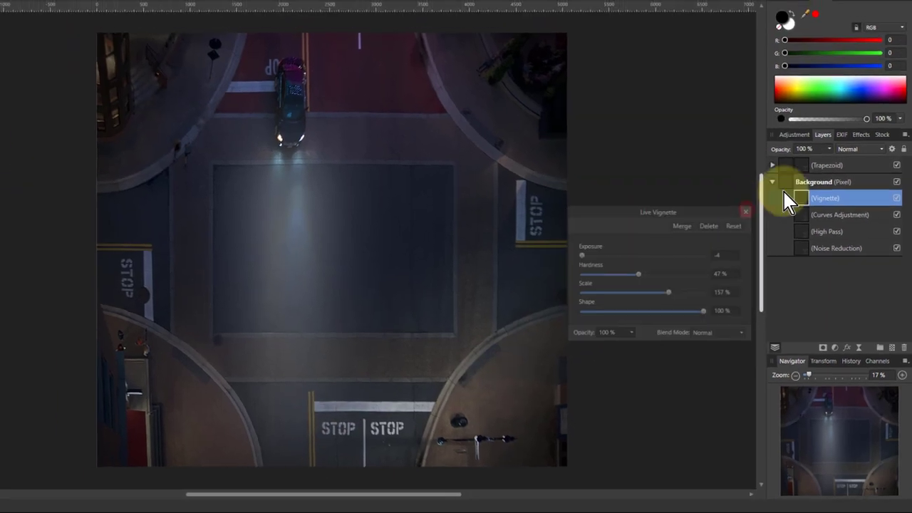
Close the Live Vignette panel to show the finished intersection photo.
click(812, 157)
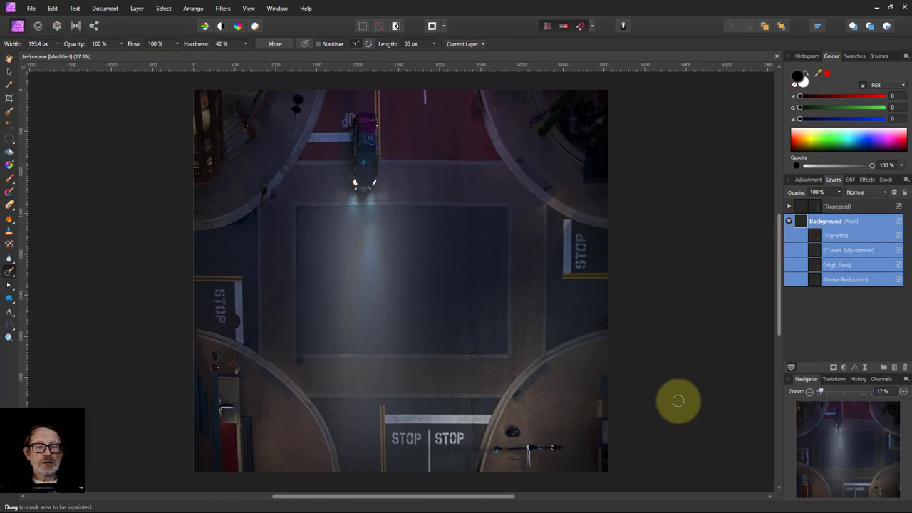